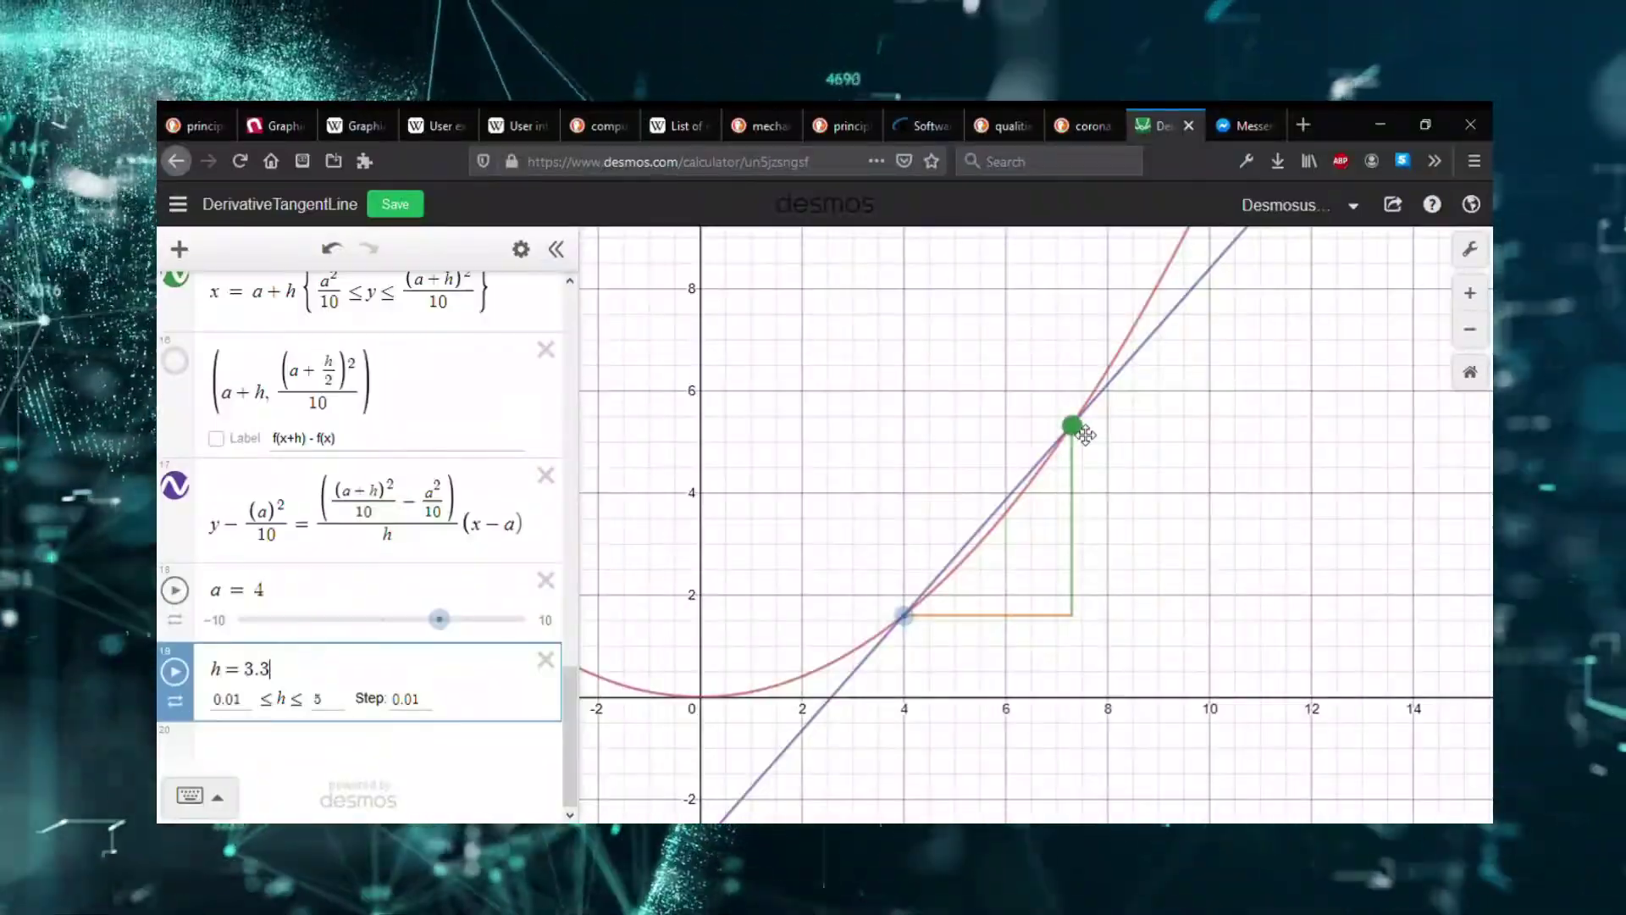
Step: Drag the secant point closer to shrink h to 2.39, then view the earlier app screenshots
drag(1086, 434, 891, 649)
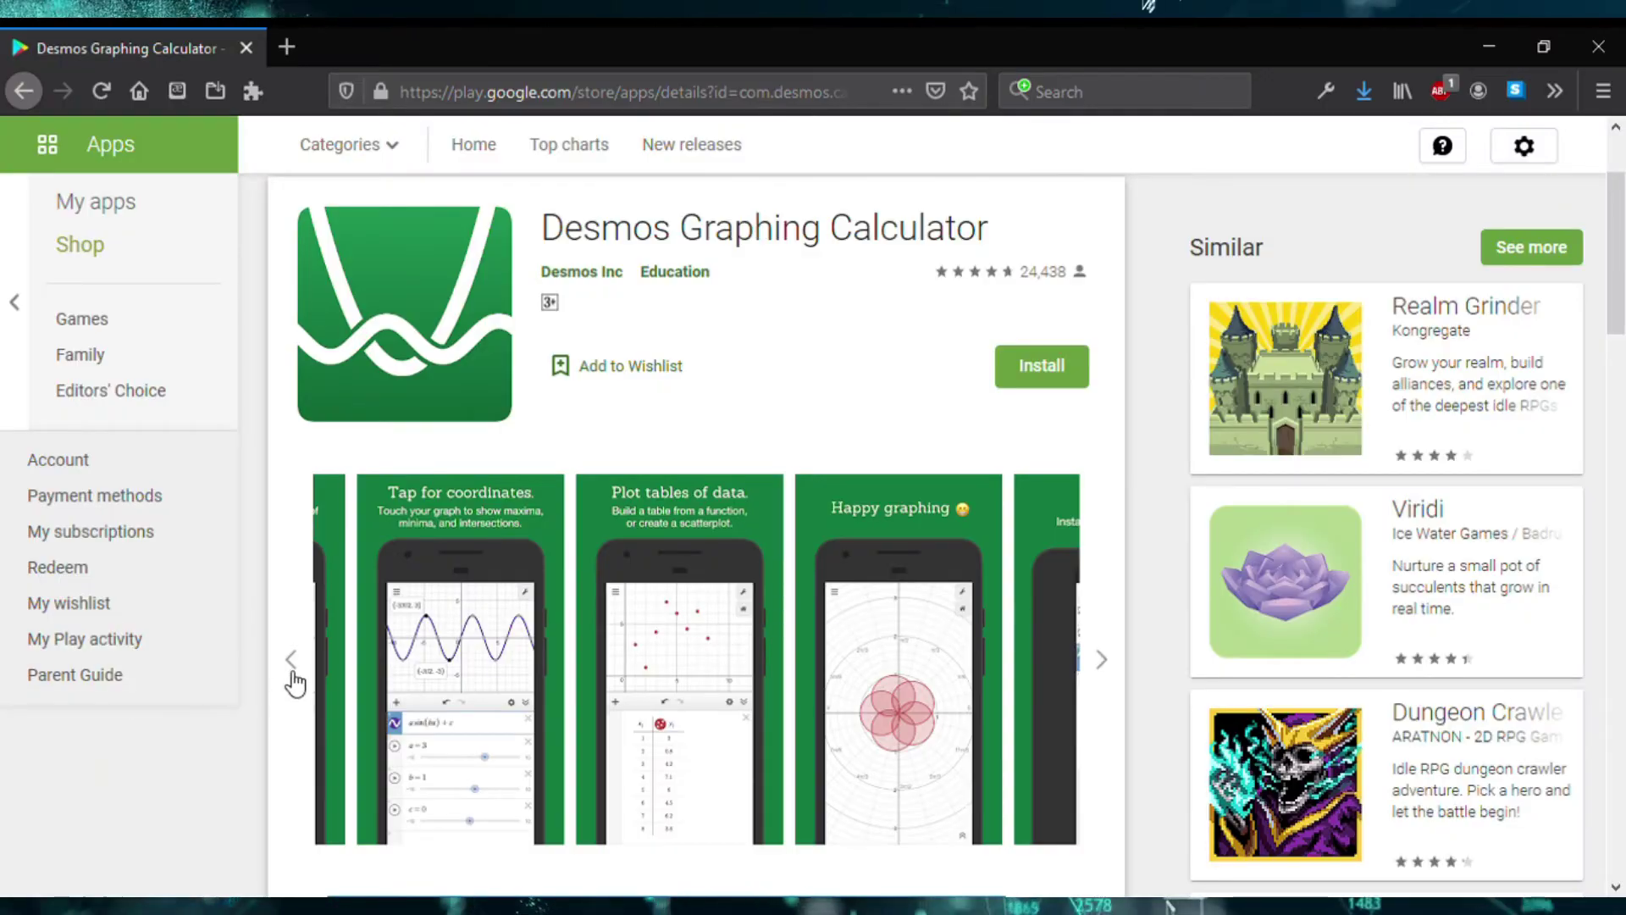
click(293, 664)
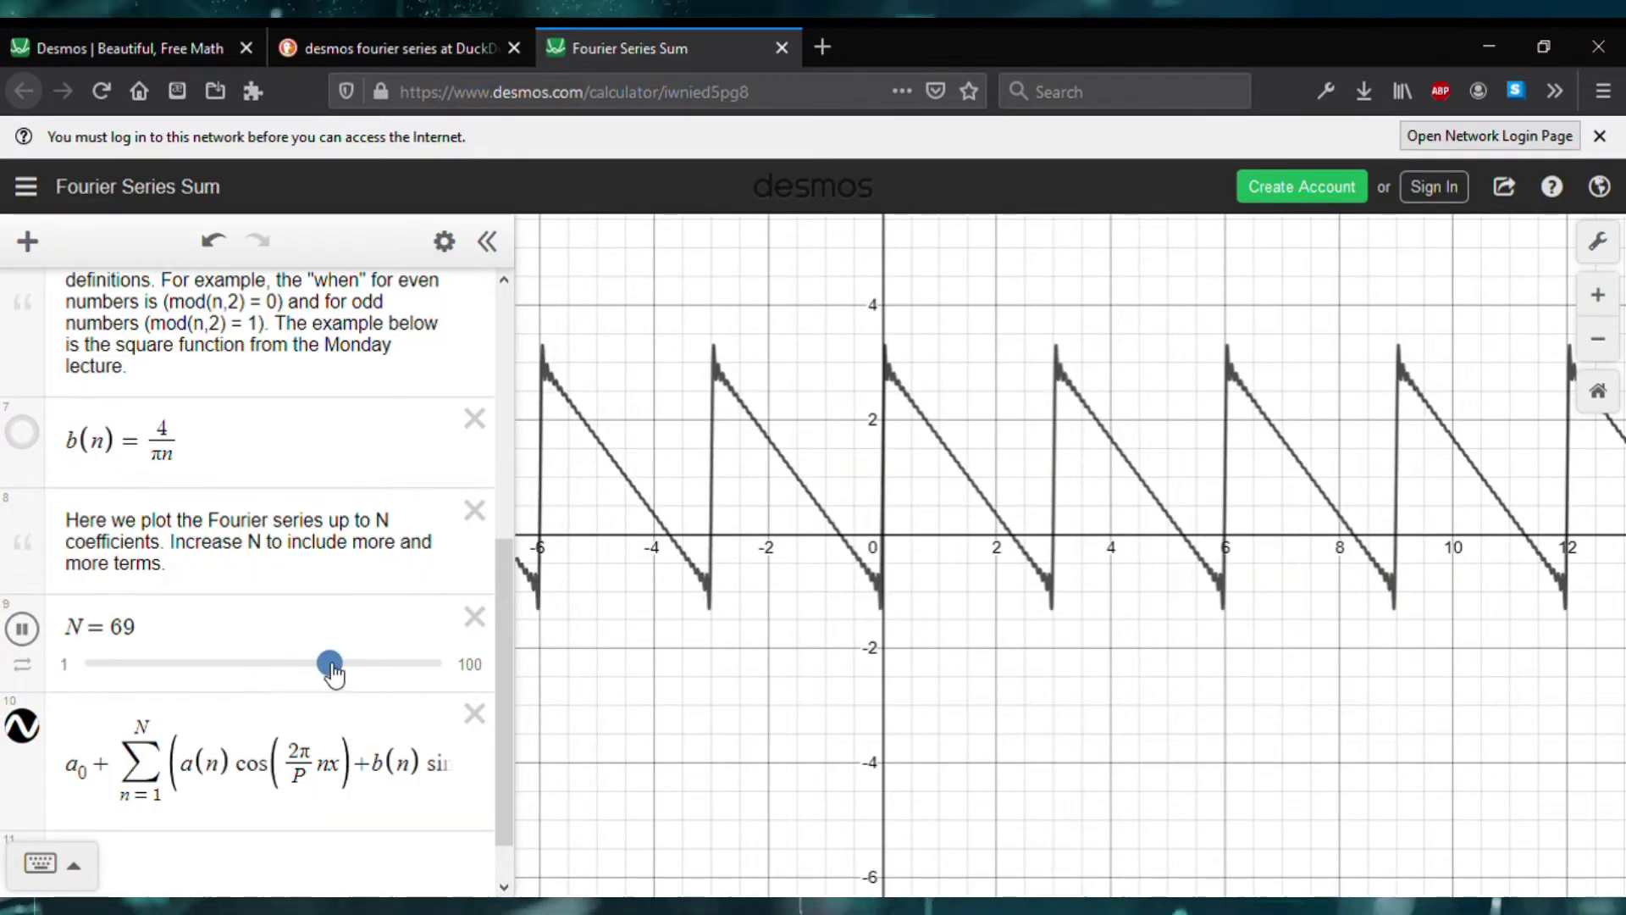
Step: Lower N to 21, move the red point to about (-1.5, 2), and widen the bell curve with s
drag(332, 669, 94, 666)
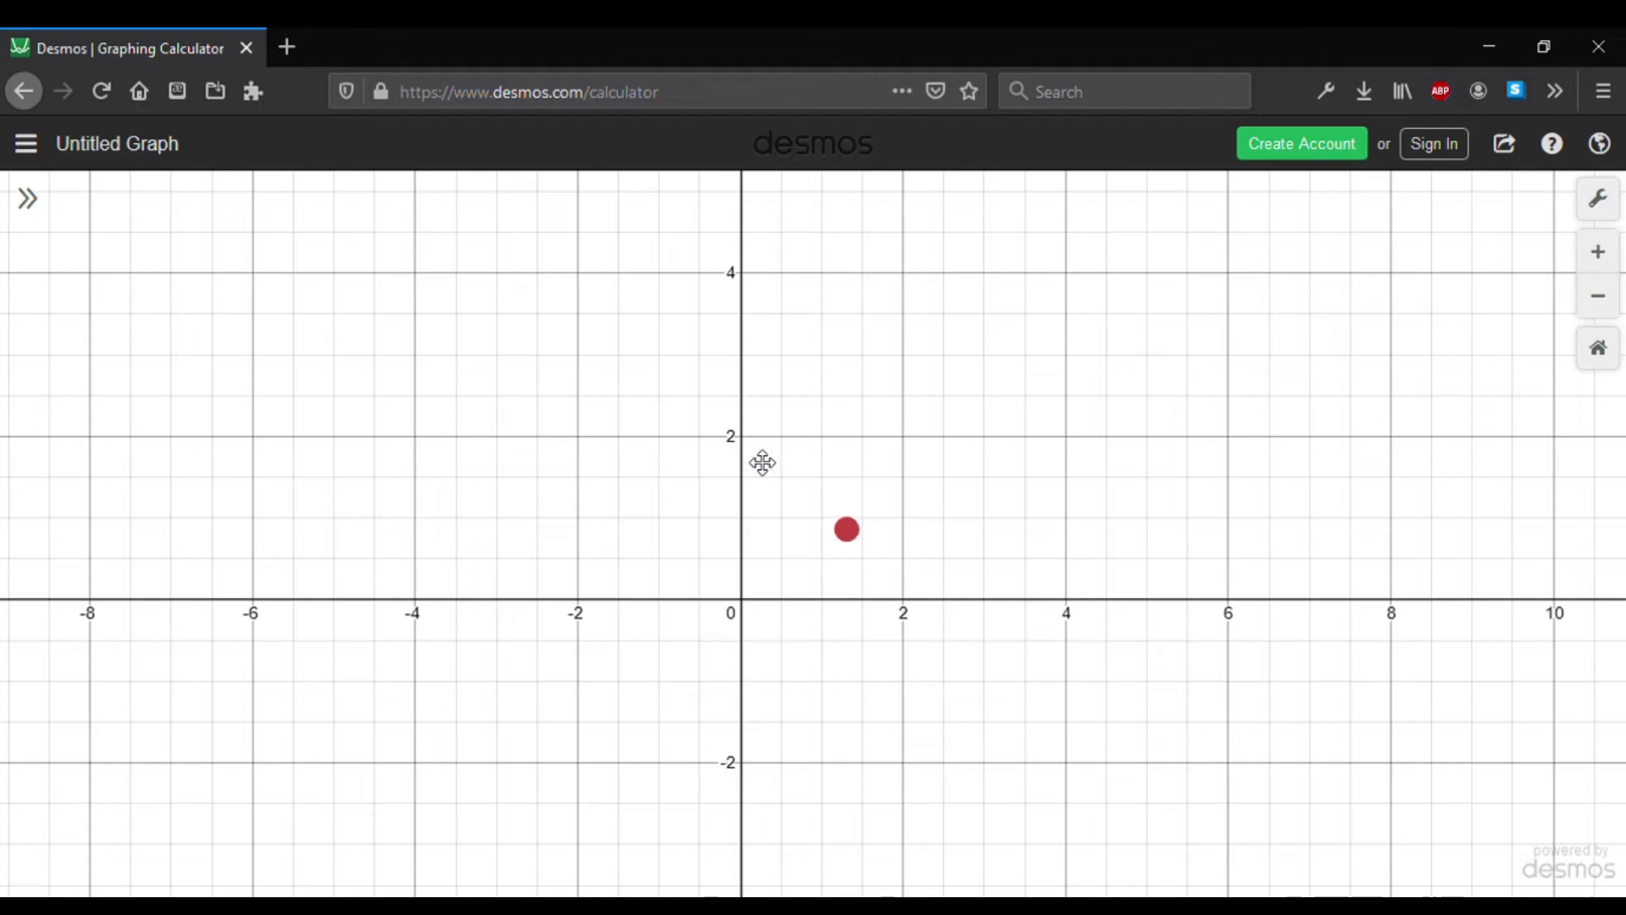
drag(743, 462, 629, 449)
click(41, 212)
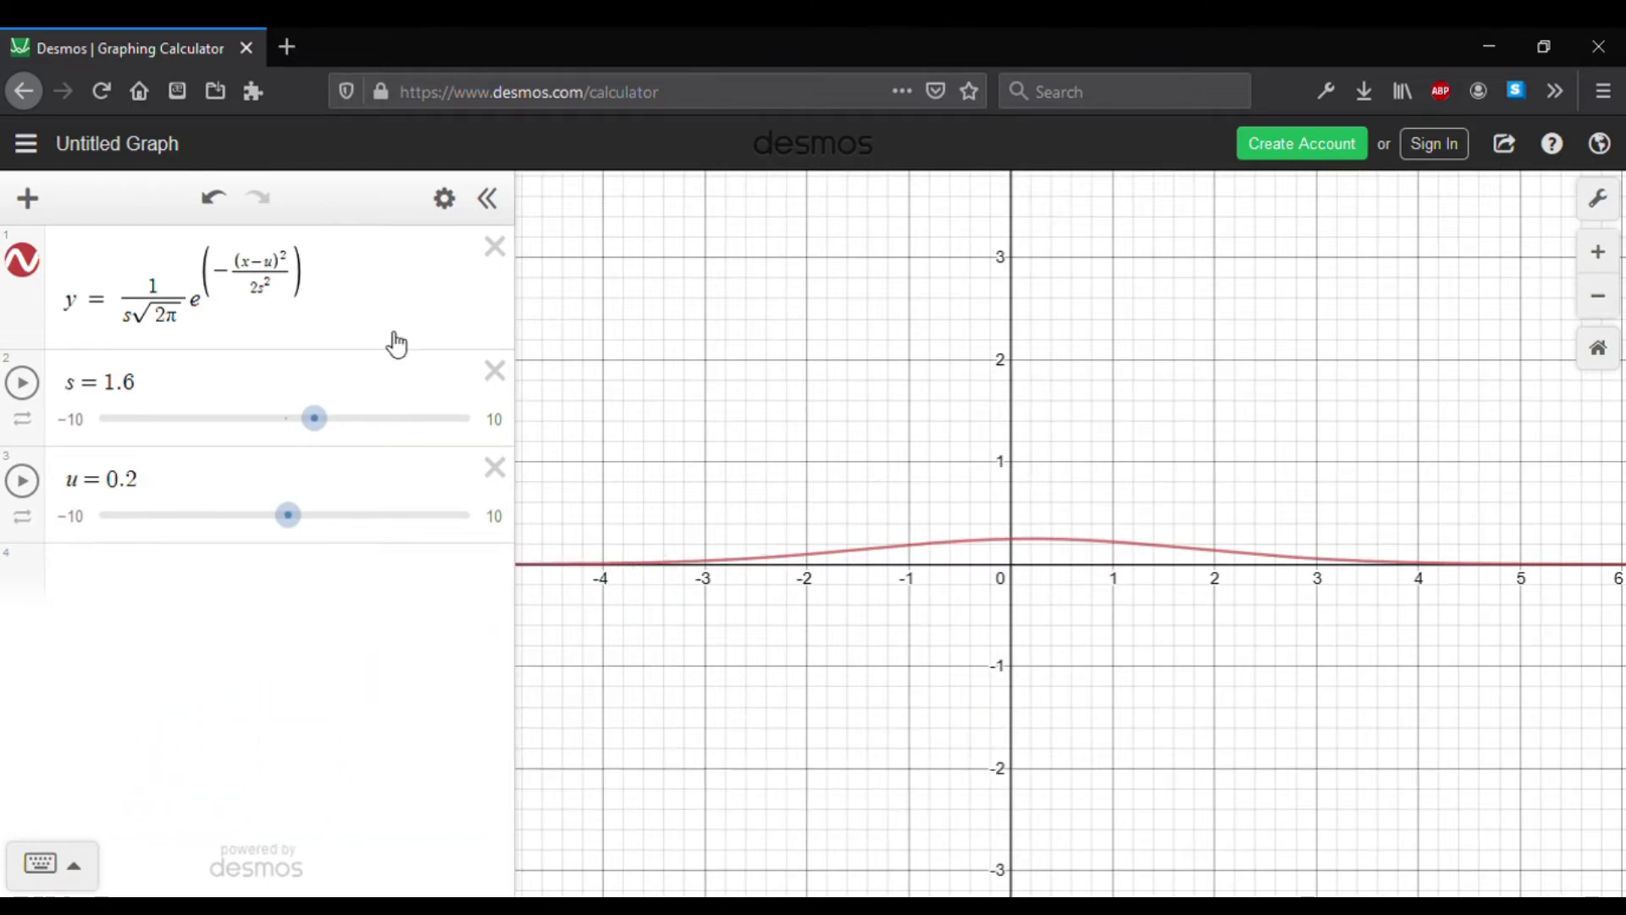
mouse_move(322, 426)
mouse_down()
mouse_move(358, 428)
mouse_move(268, 430)
mouse_move(300, 427)
mouse_up()
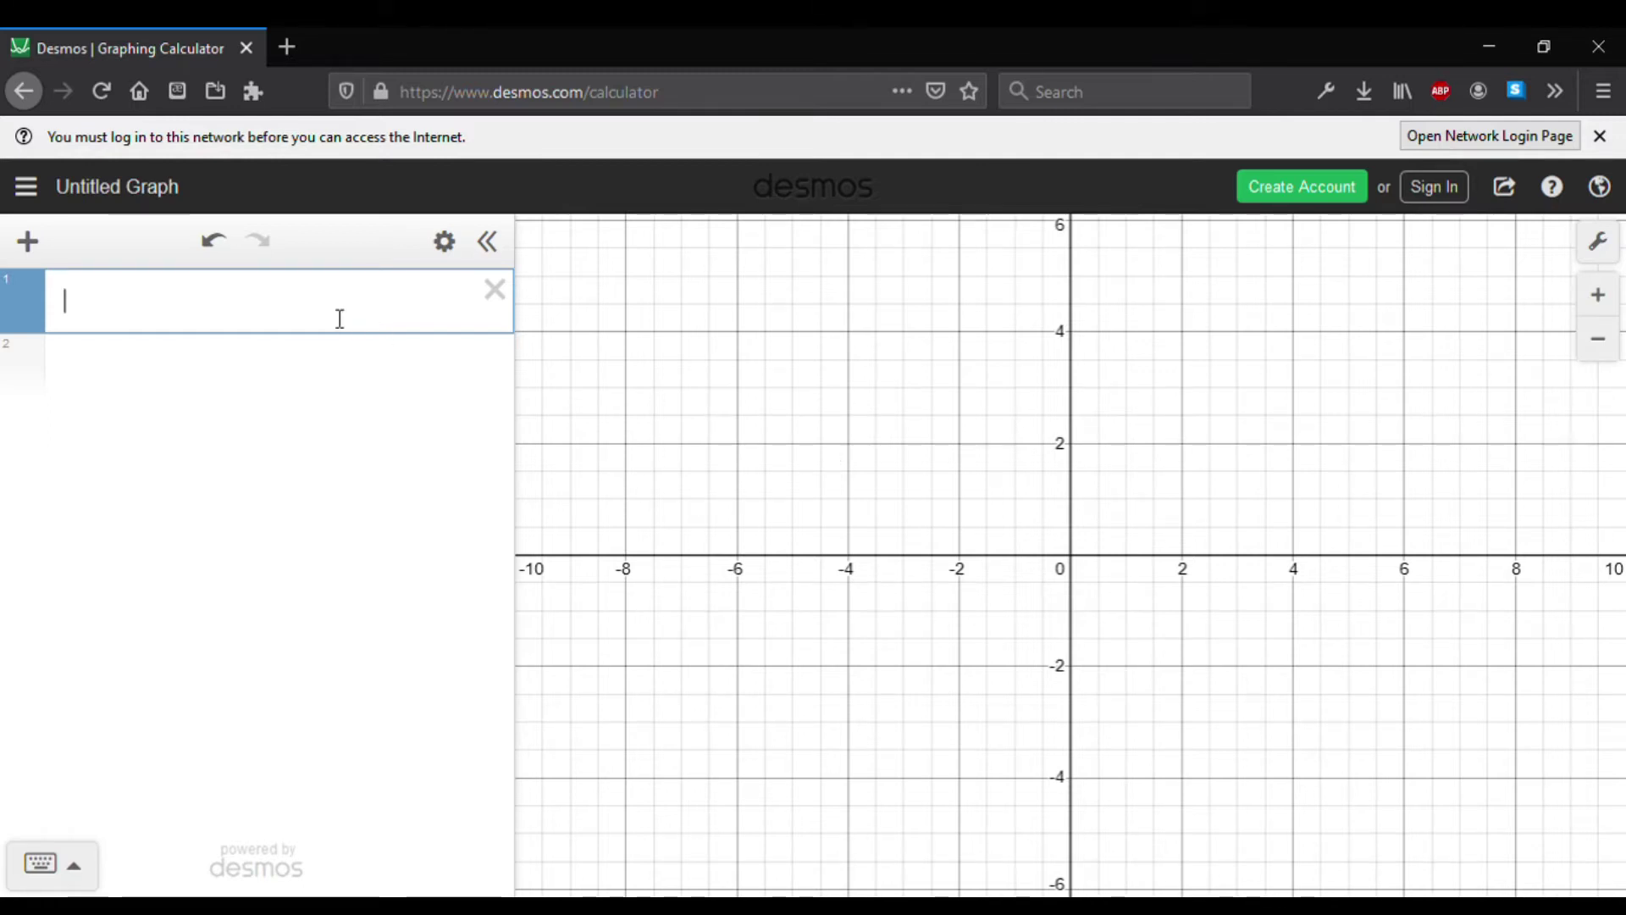
Step: Enter the point (a, b) and add sliders a = 0 and b = 0
text(())
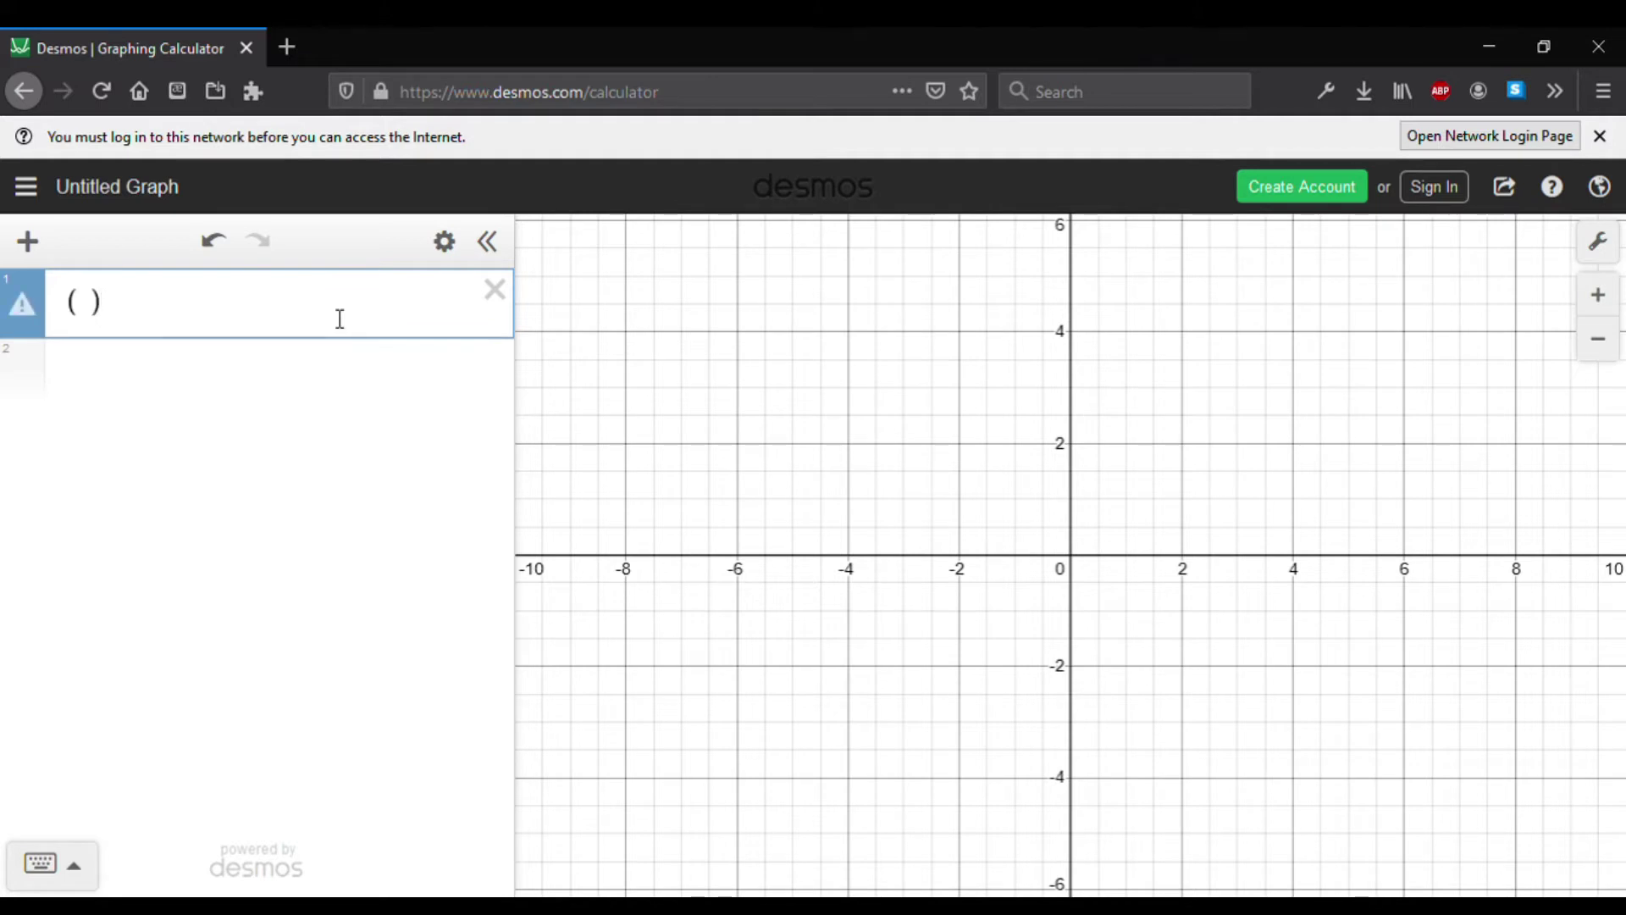
text(a,b)
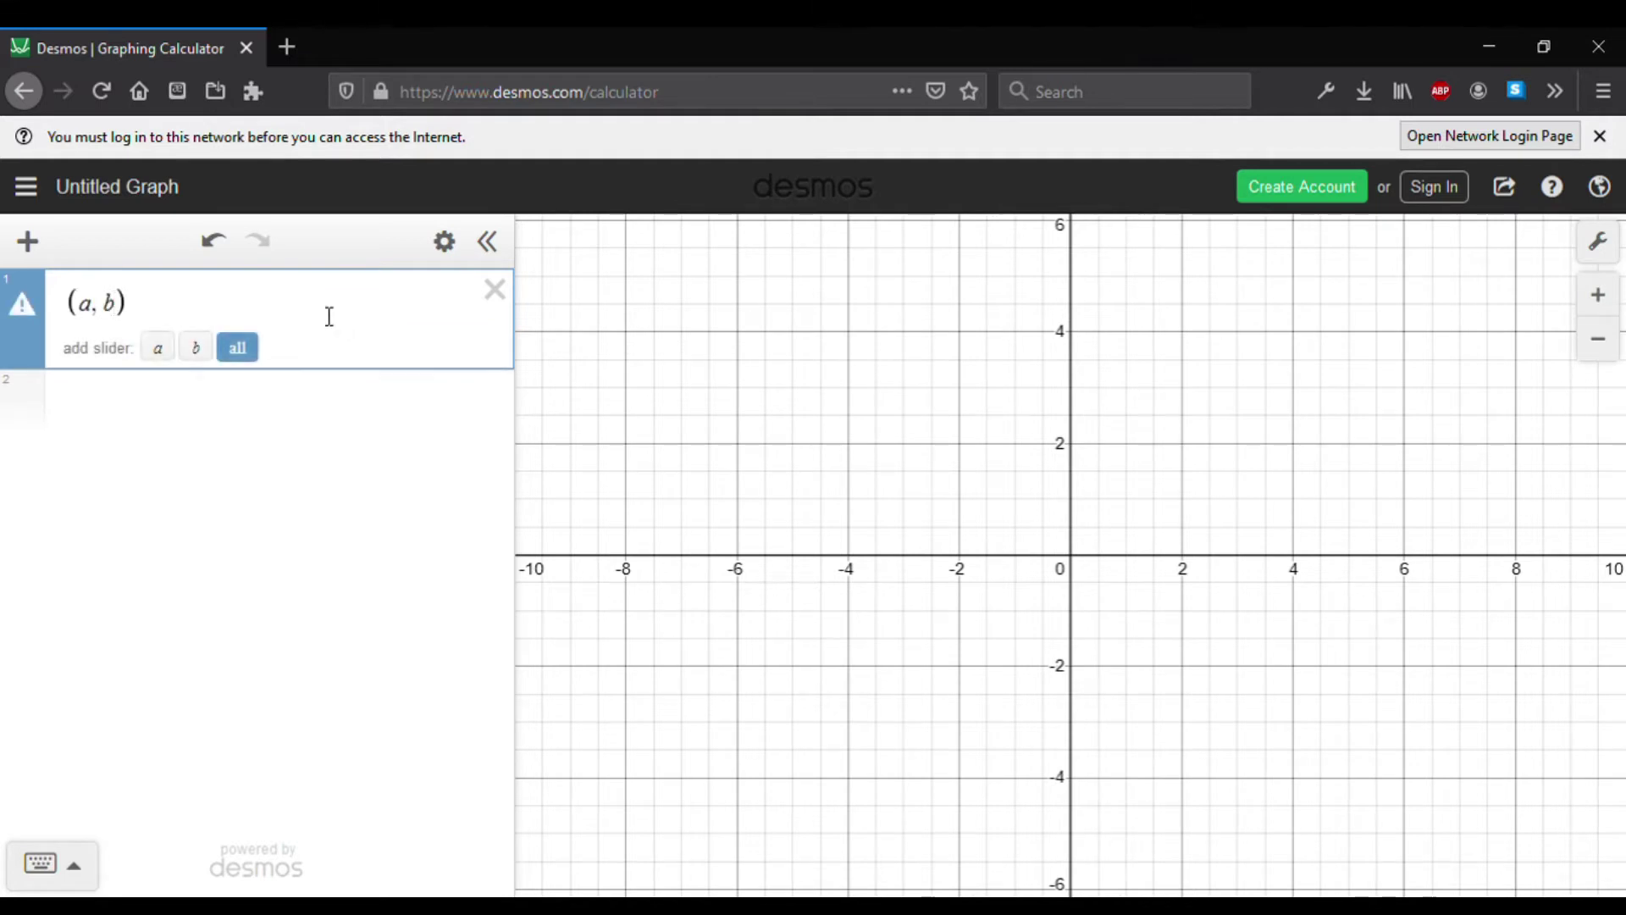
click(189, 406)
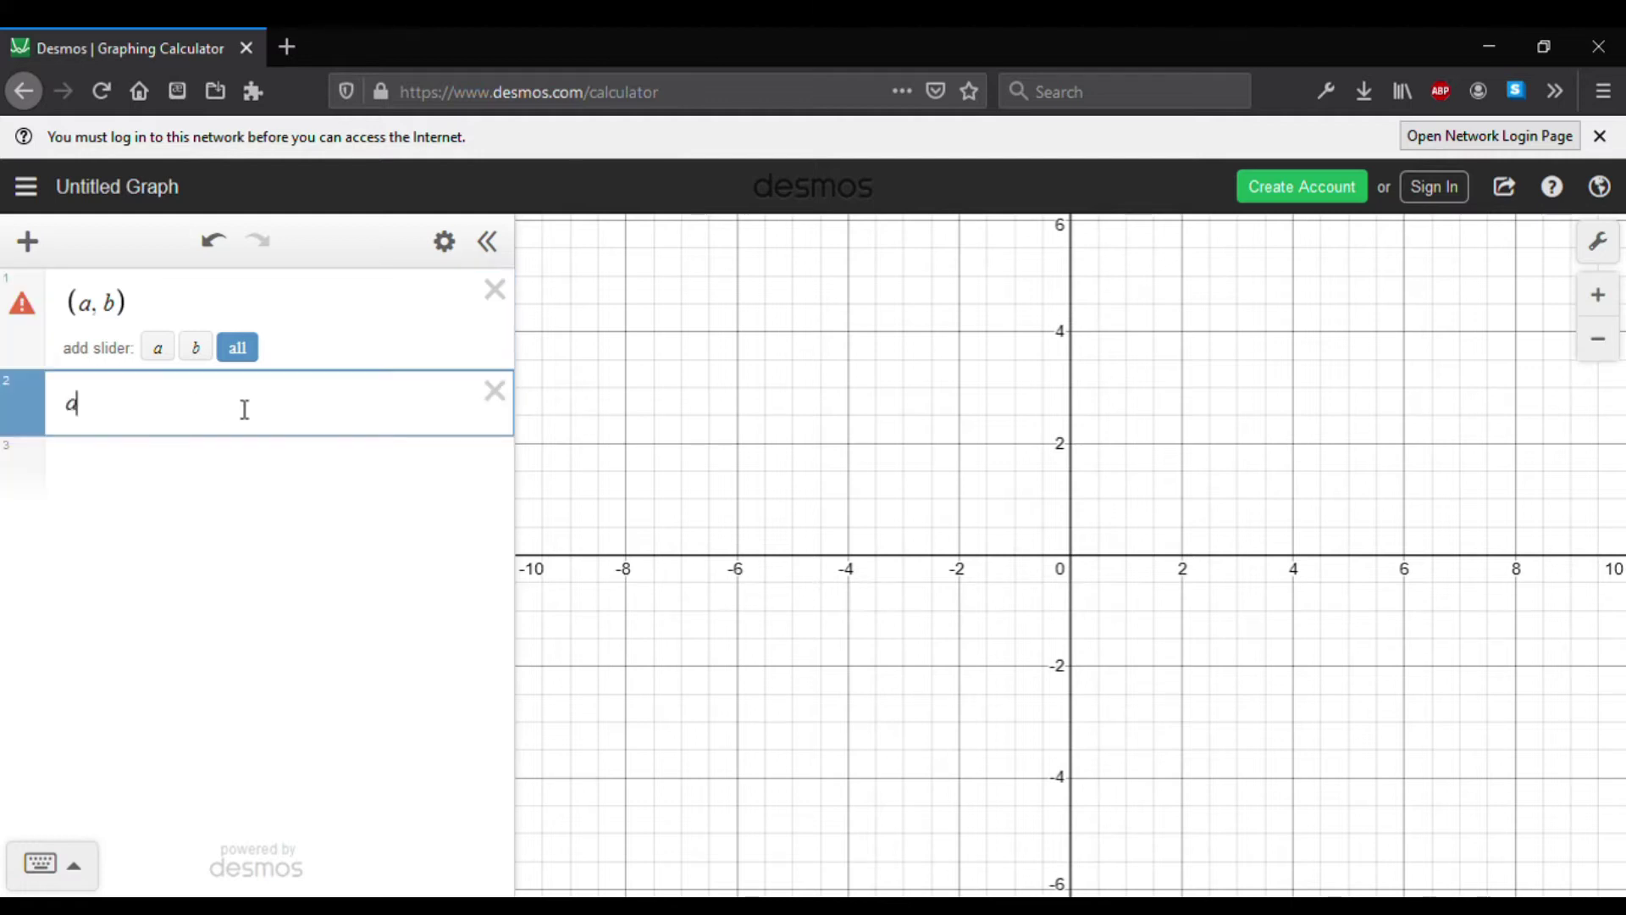
click(337, 517)
text(b = 0)
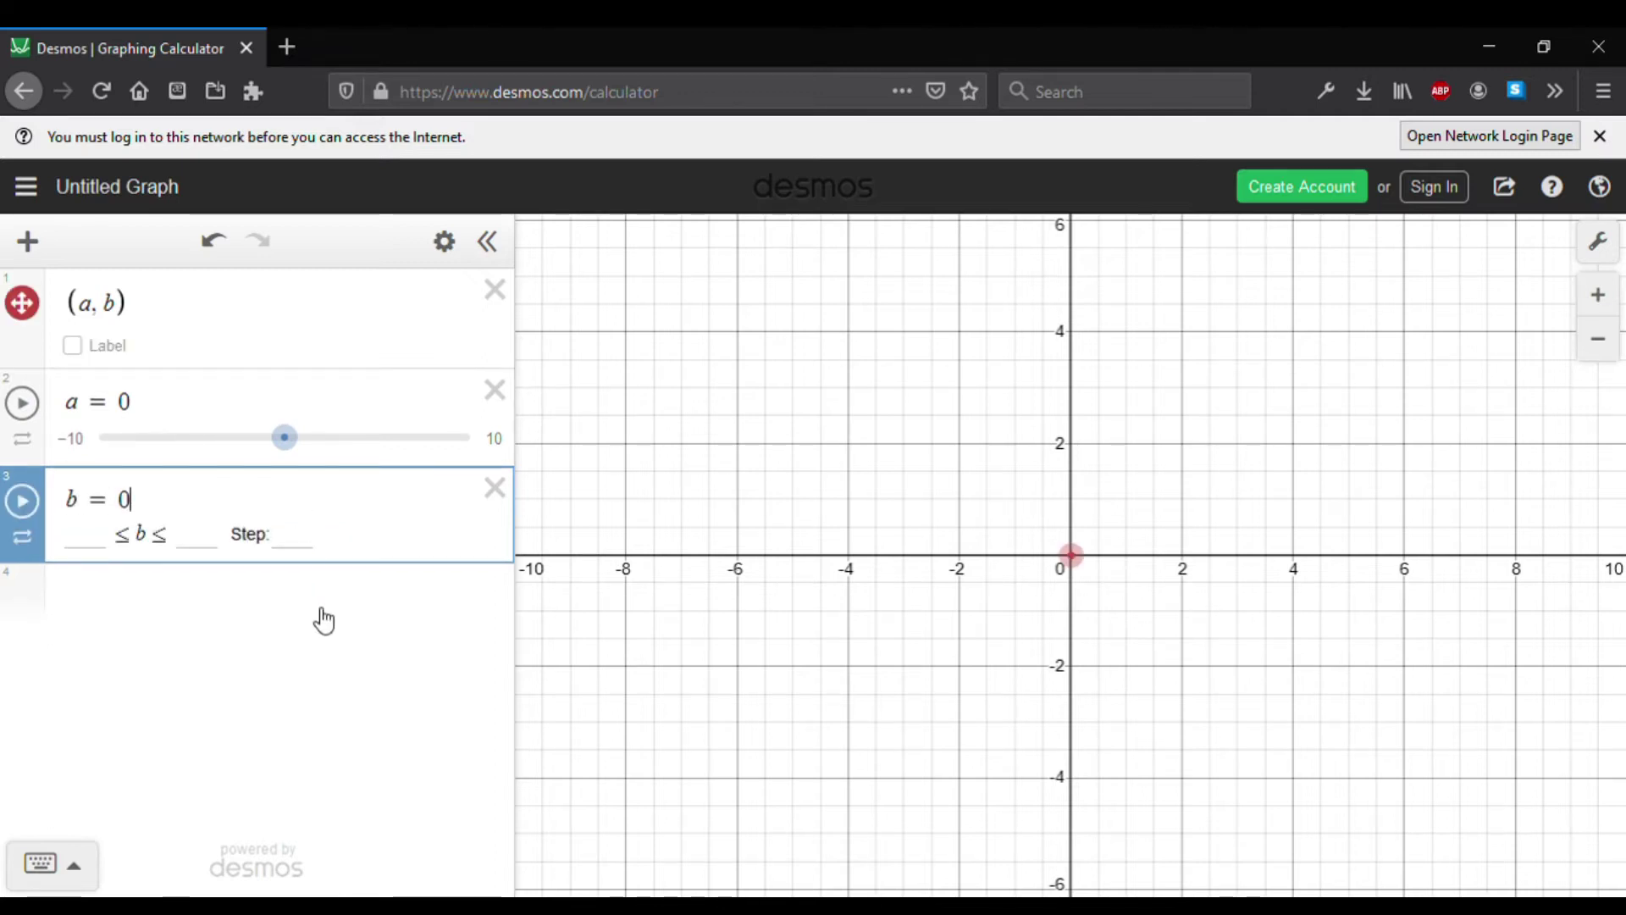
click(324, 620)
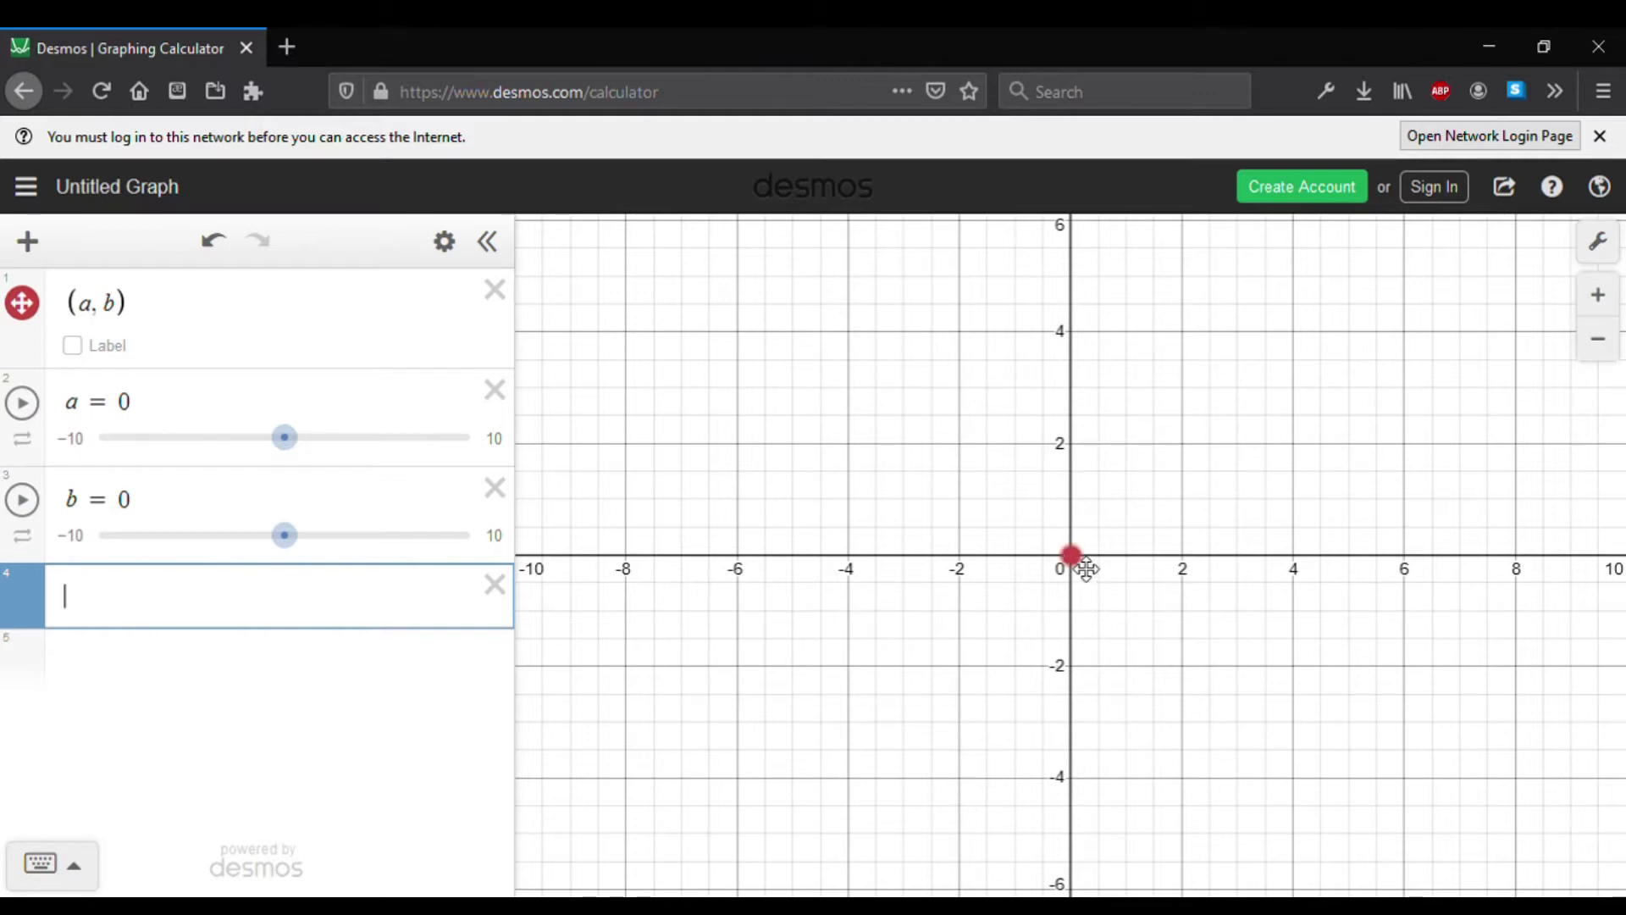
Step: Move point (a, b) off the origin, then restrict it to vertical dragging and drag it
drag(1087, 569, 1289, 373)
click(23, 303)
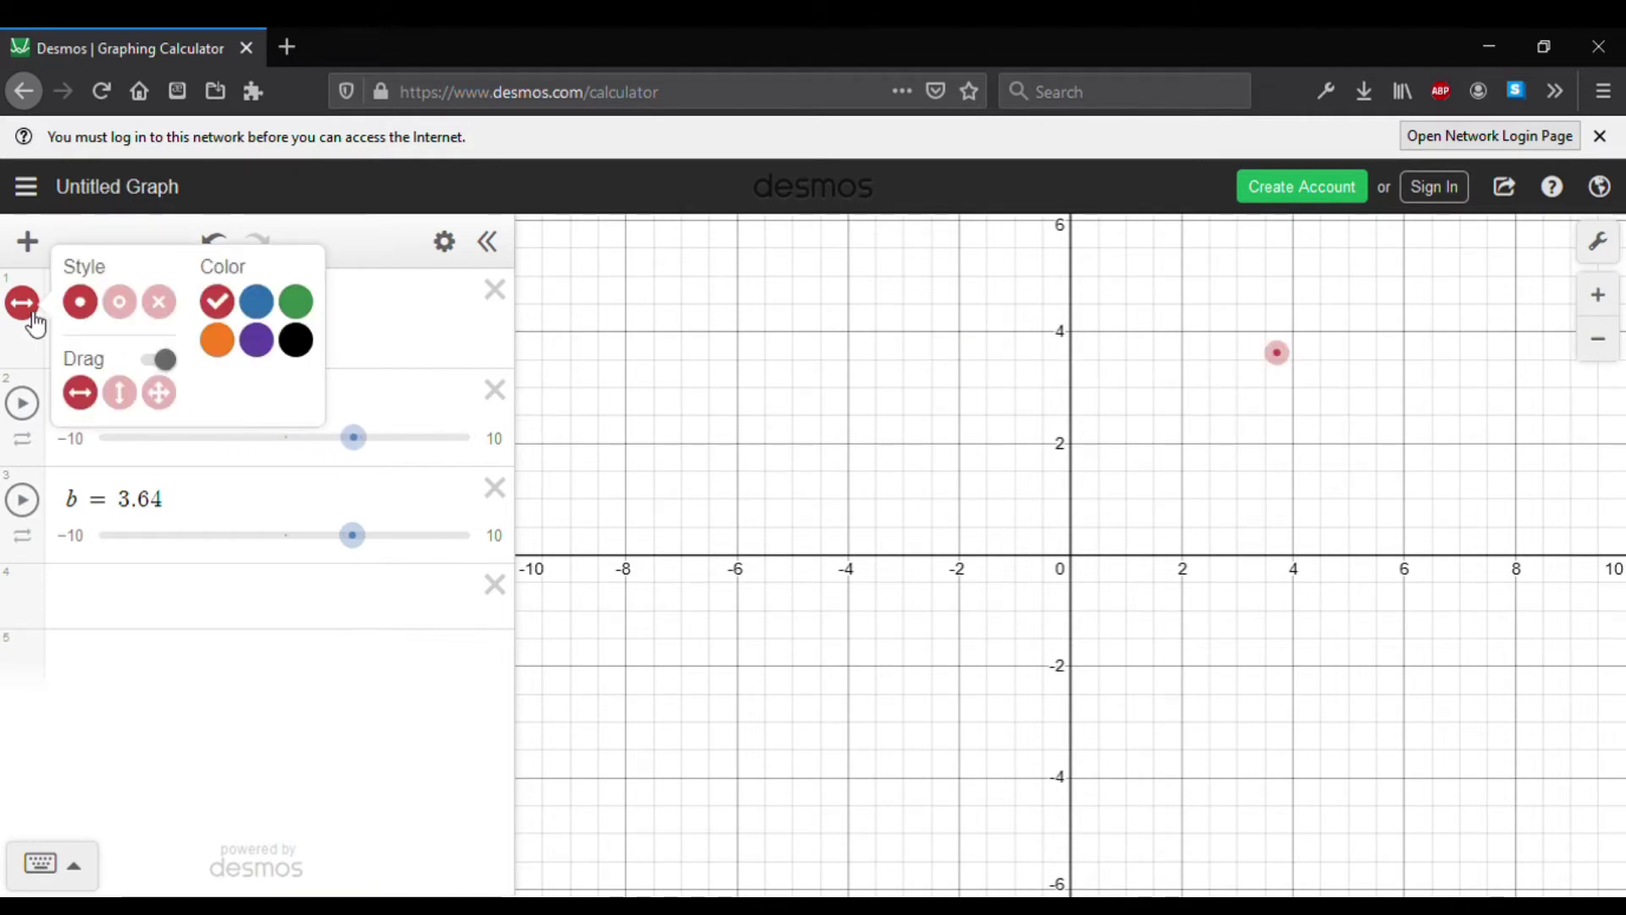
click(120, 392)
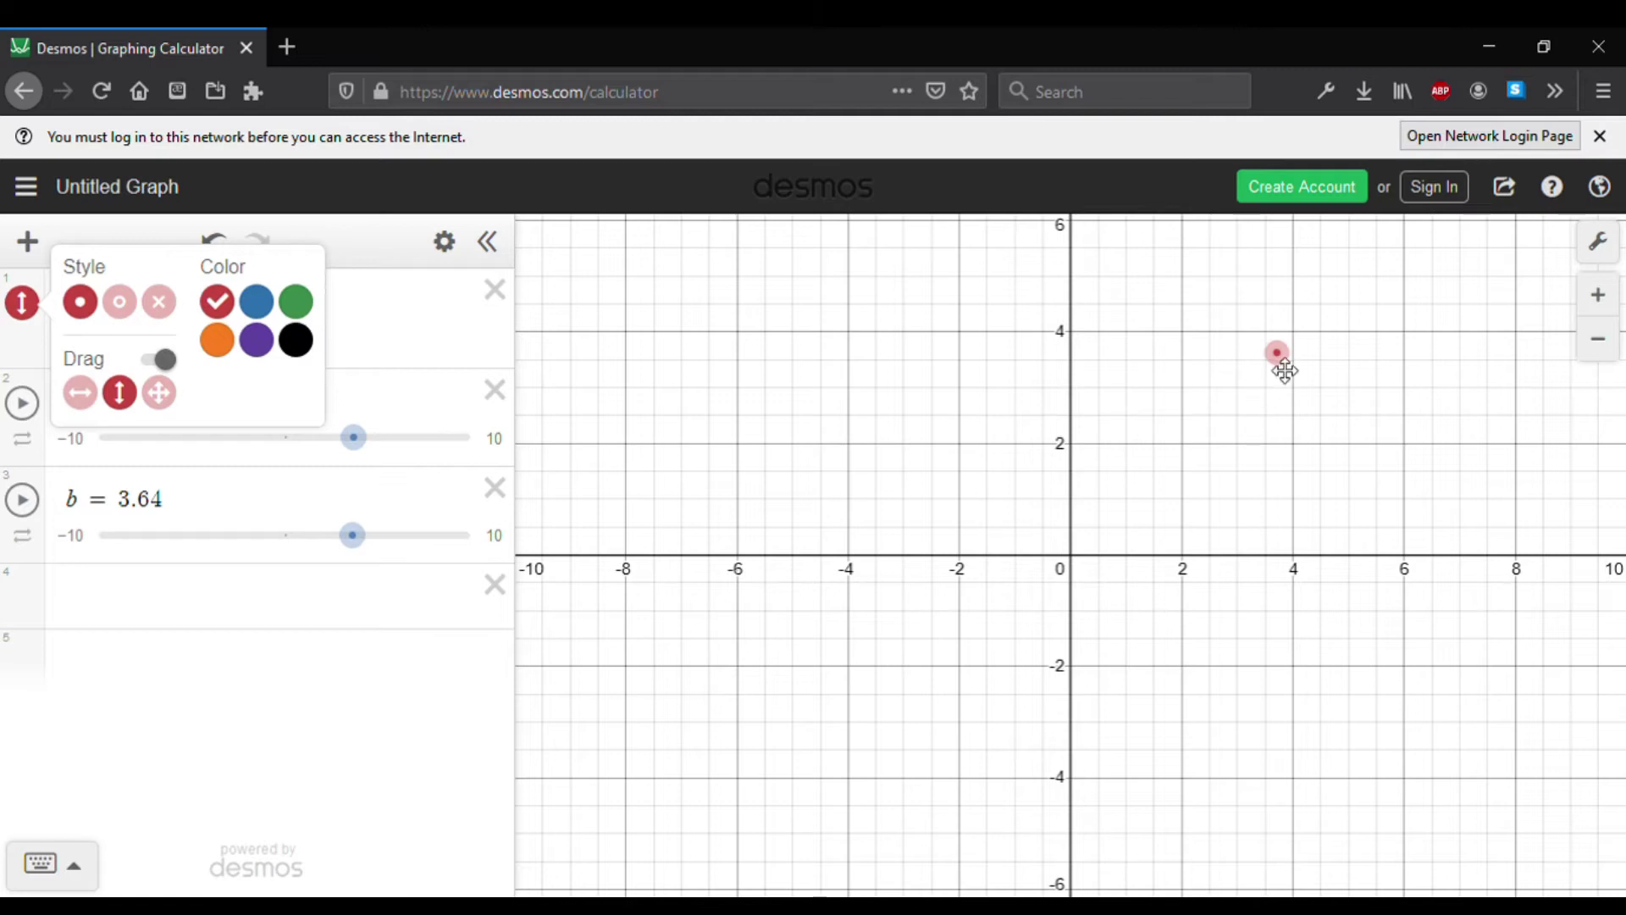
drag(1285, 370, 1275, 410)
click(34, 313)
click(34, 313)
Step: Allow free dragging, move the point down-left, then undo that move
click(34, 315)
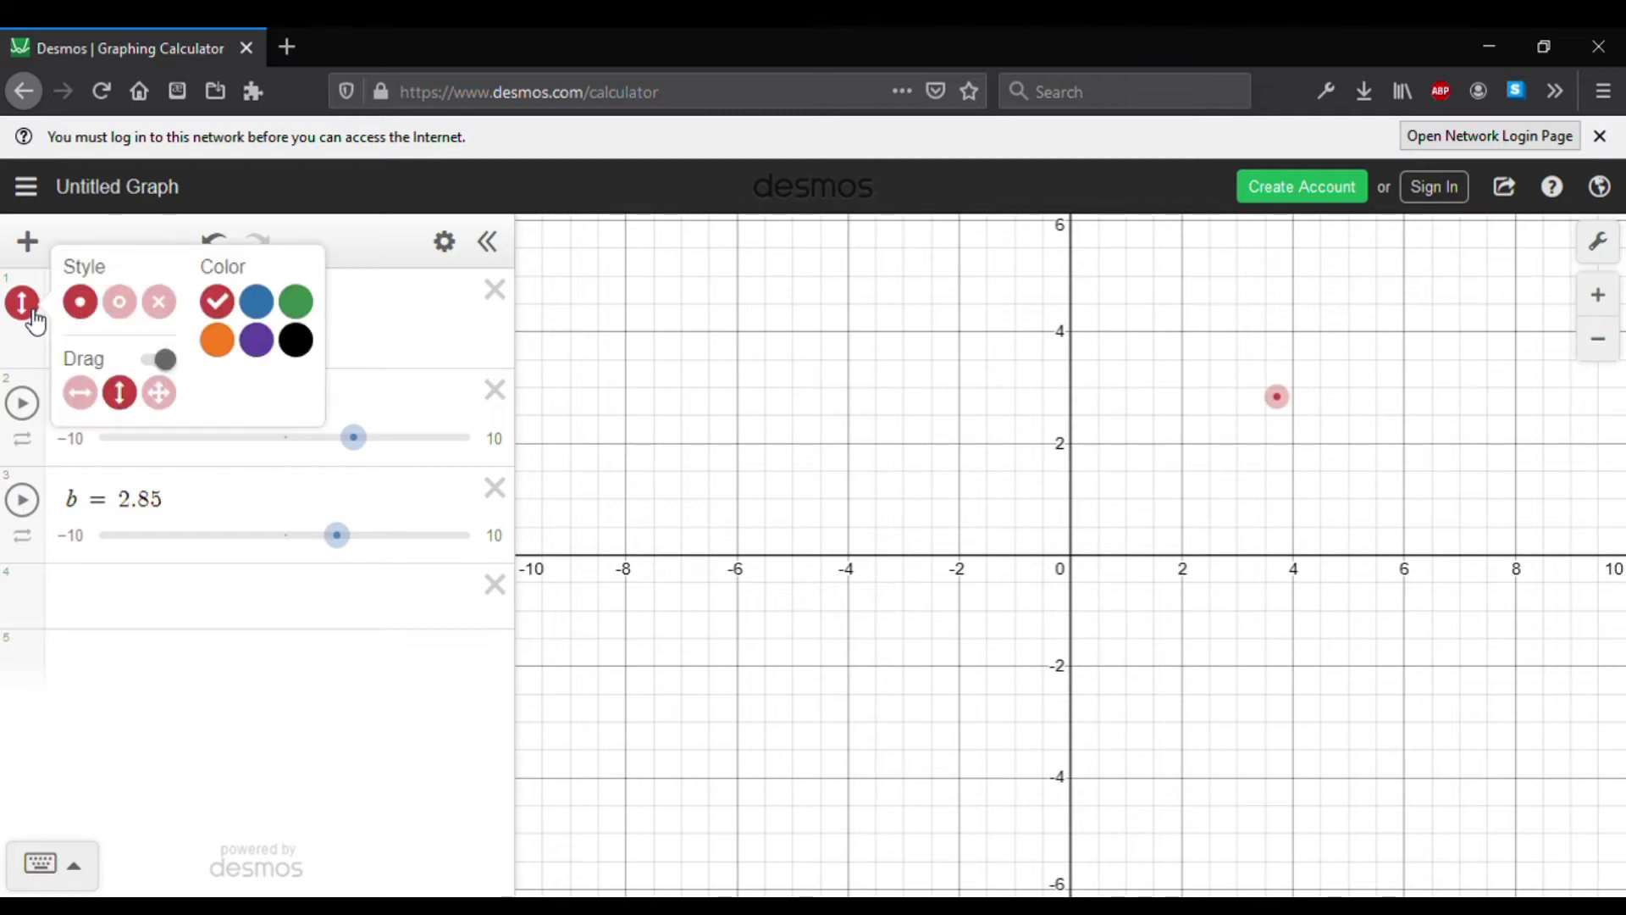
click(160, 394)
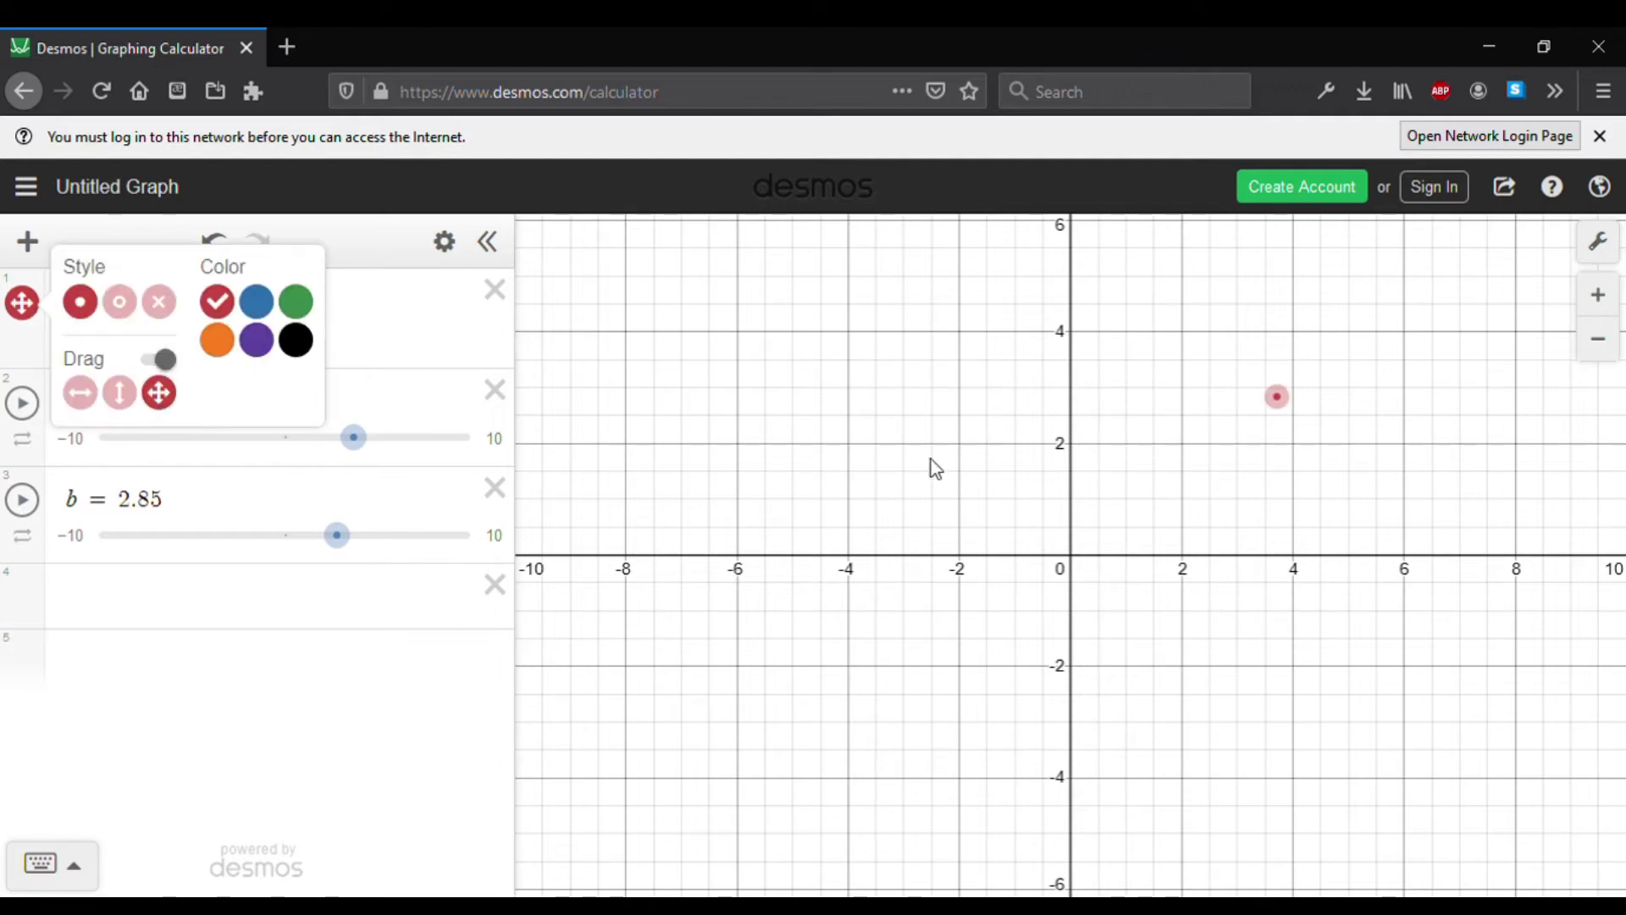
drag(1275, 411, 1108, 490)
key(ctrl+z)
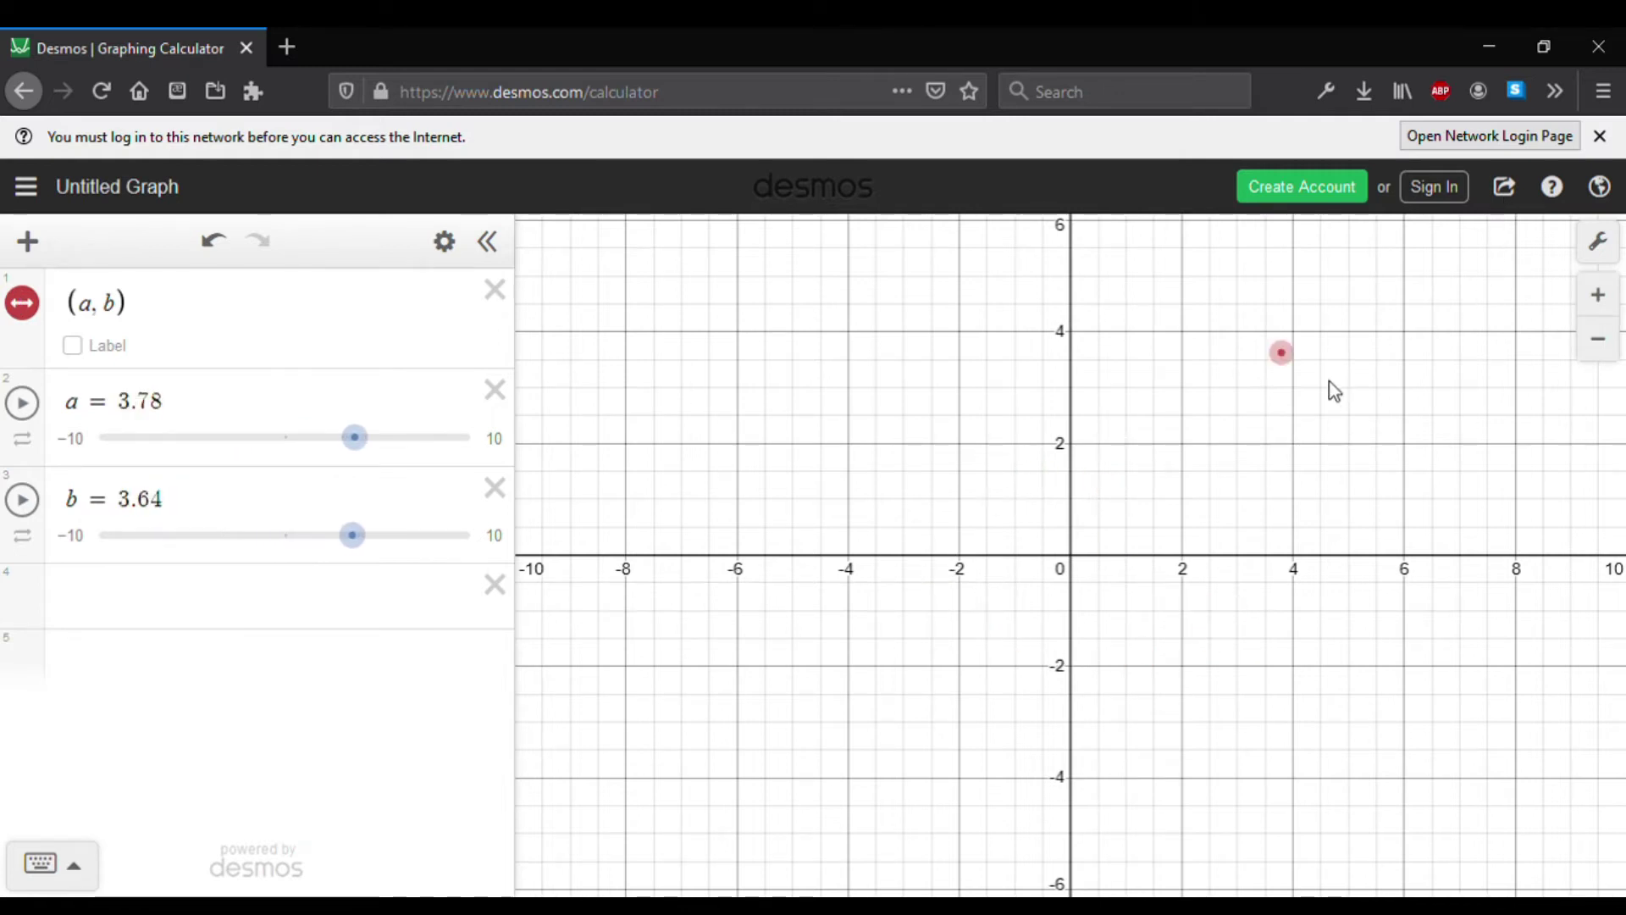
mouse_move(1300, 363)
mouse_down()
mouse_move(915, 374)
mouse_move(1292, 375)
mouse_up()
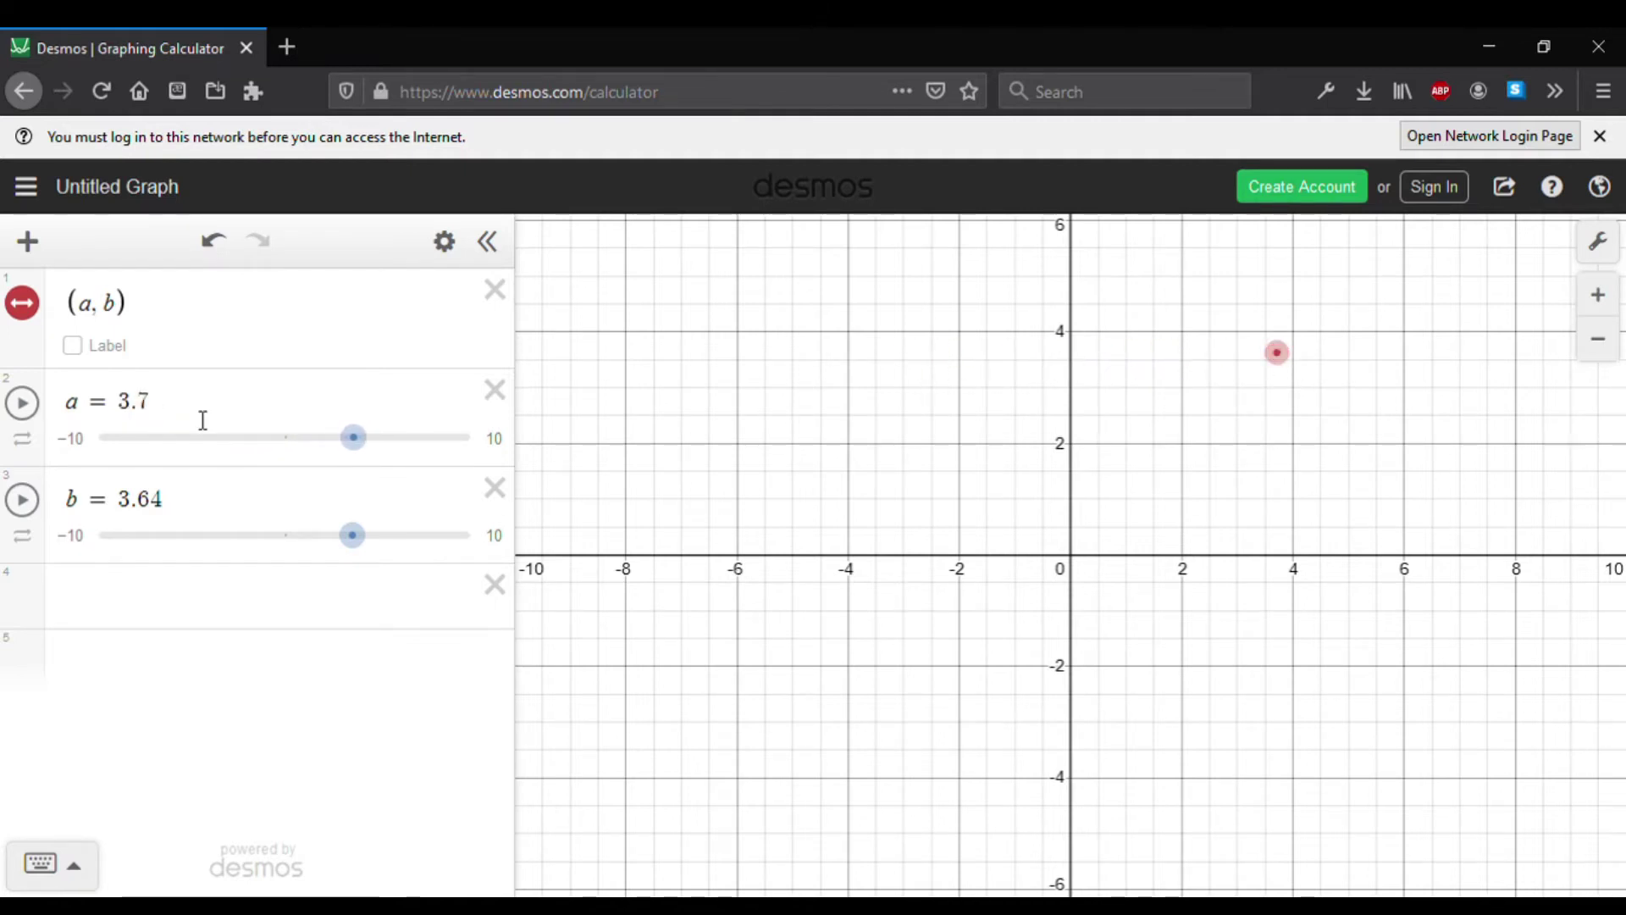
Step: Limit dragging to vertical to change only b, then set Drag to both directions
click(22, 303)
click(120, 394)
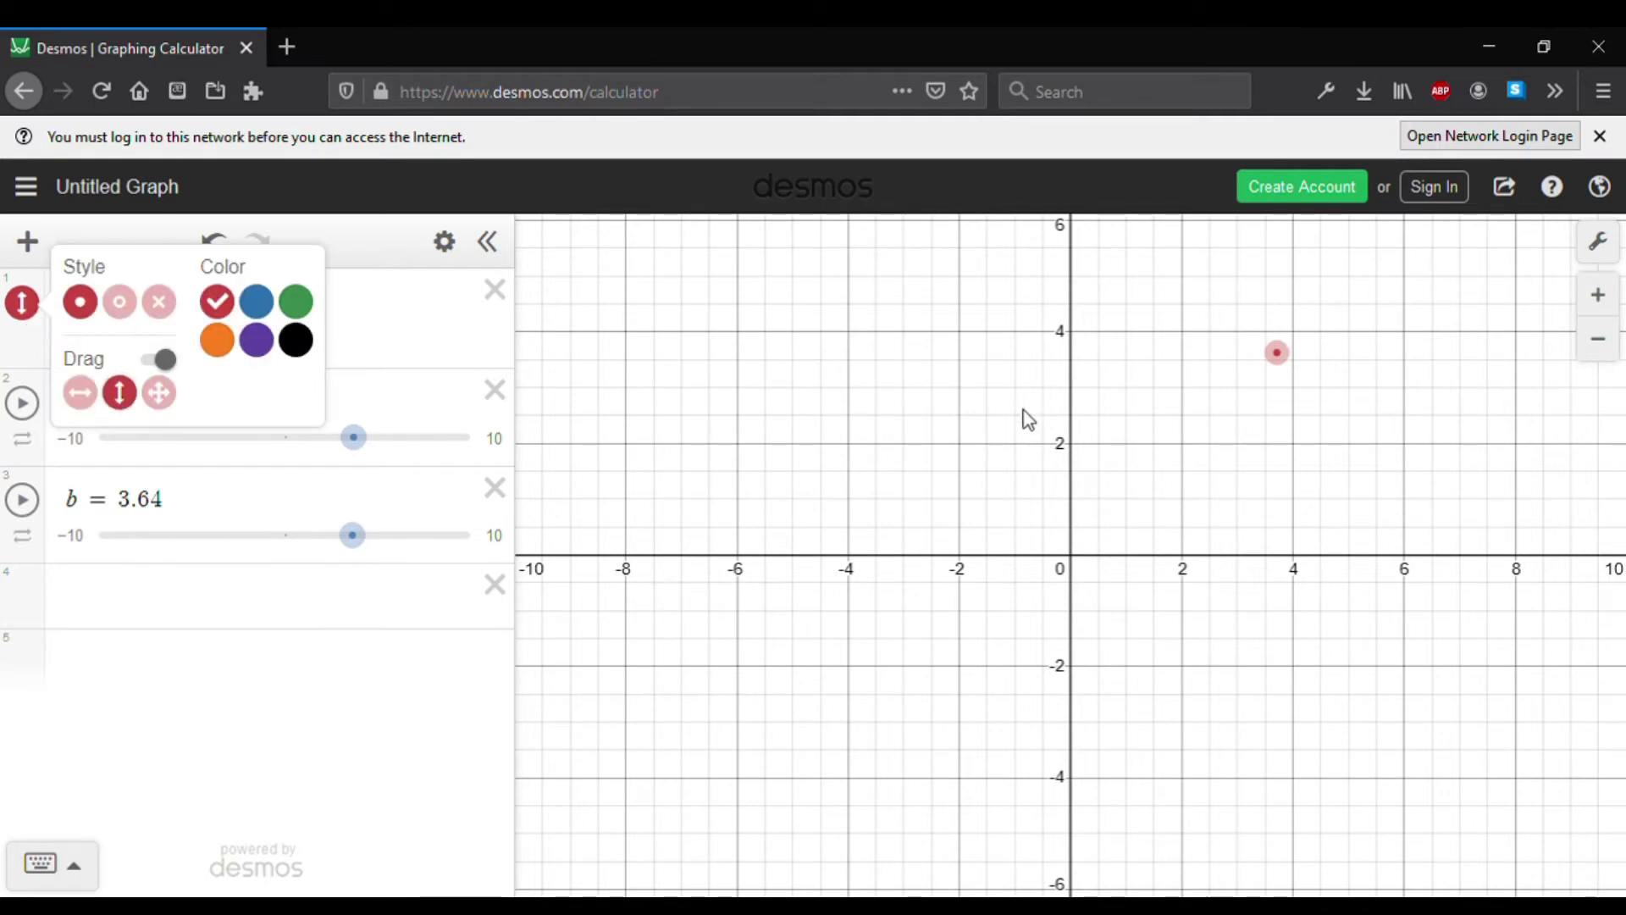
mouse_move(1259, 388)
mouse_down()
mouse_move(1288, 417)
mouse_move(1299, 700)
mouse_move(1278, 397)
mouse_up()
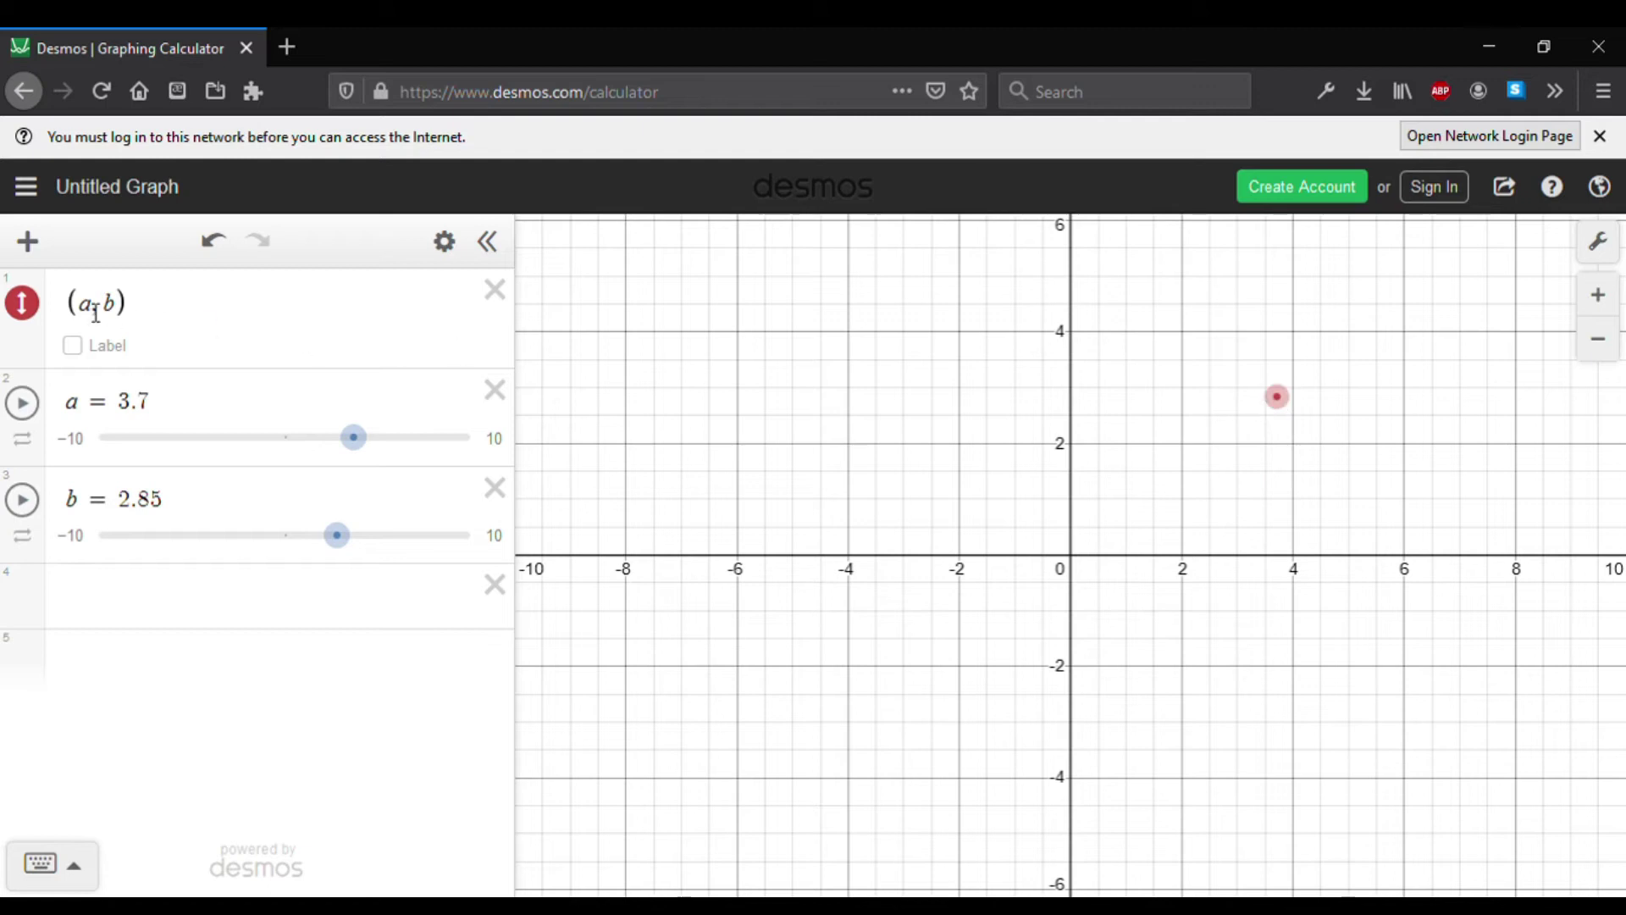
click(32, 312)
click(33, 312)
click(32, 311)
click(159, 394)
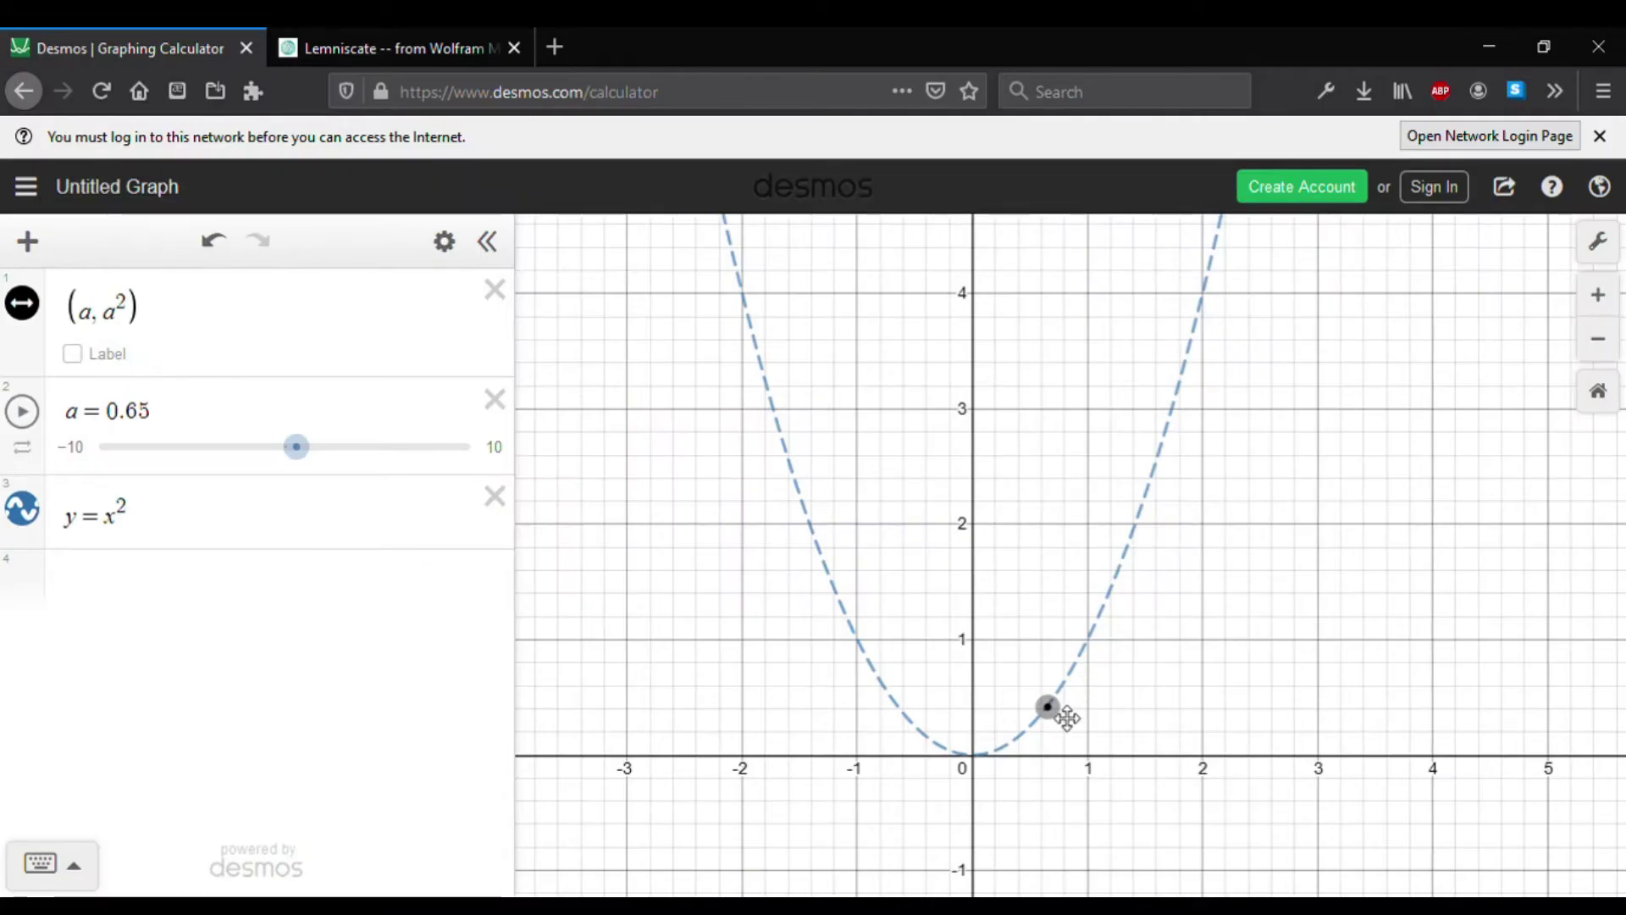
Step: Slide the point along y = x², then drag the a slider to 0.9
drag(1068, 718, 1126, 729)
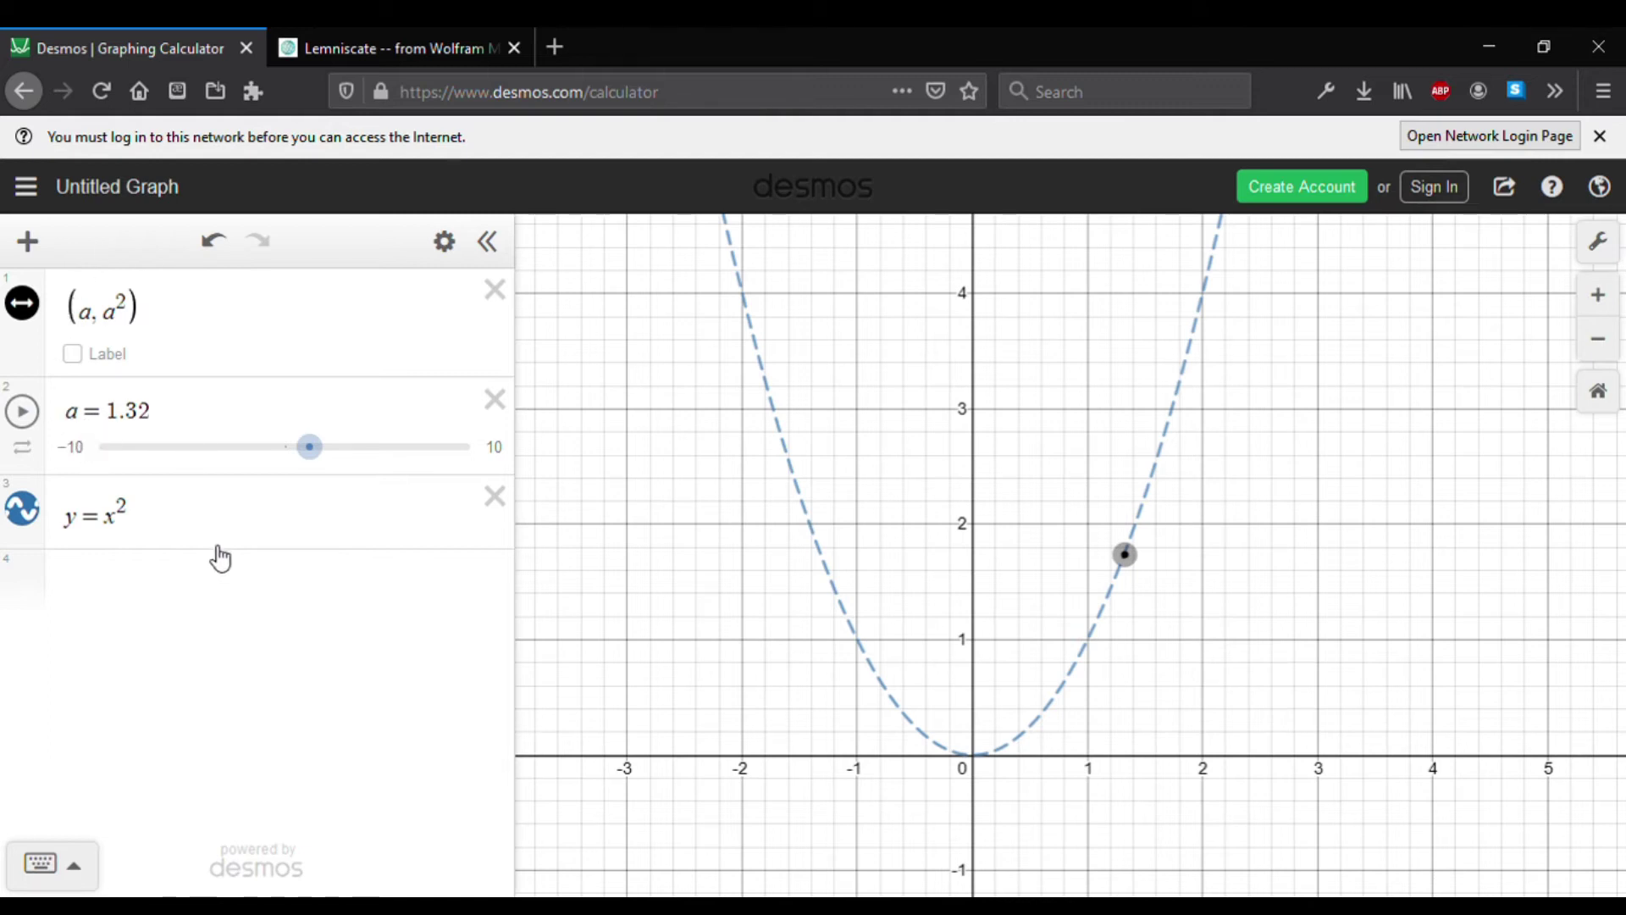
mouse_move(321, 466)
mouse_down()
mouse_move(256, 466)
mouse_move(316, 480)
mouse_up()
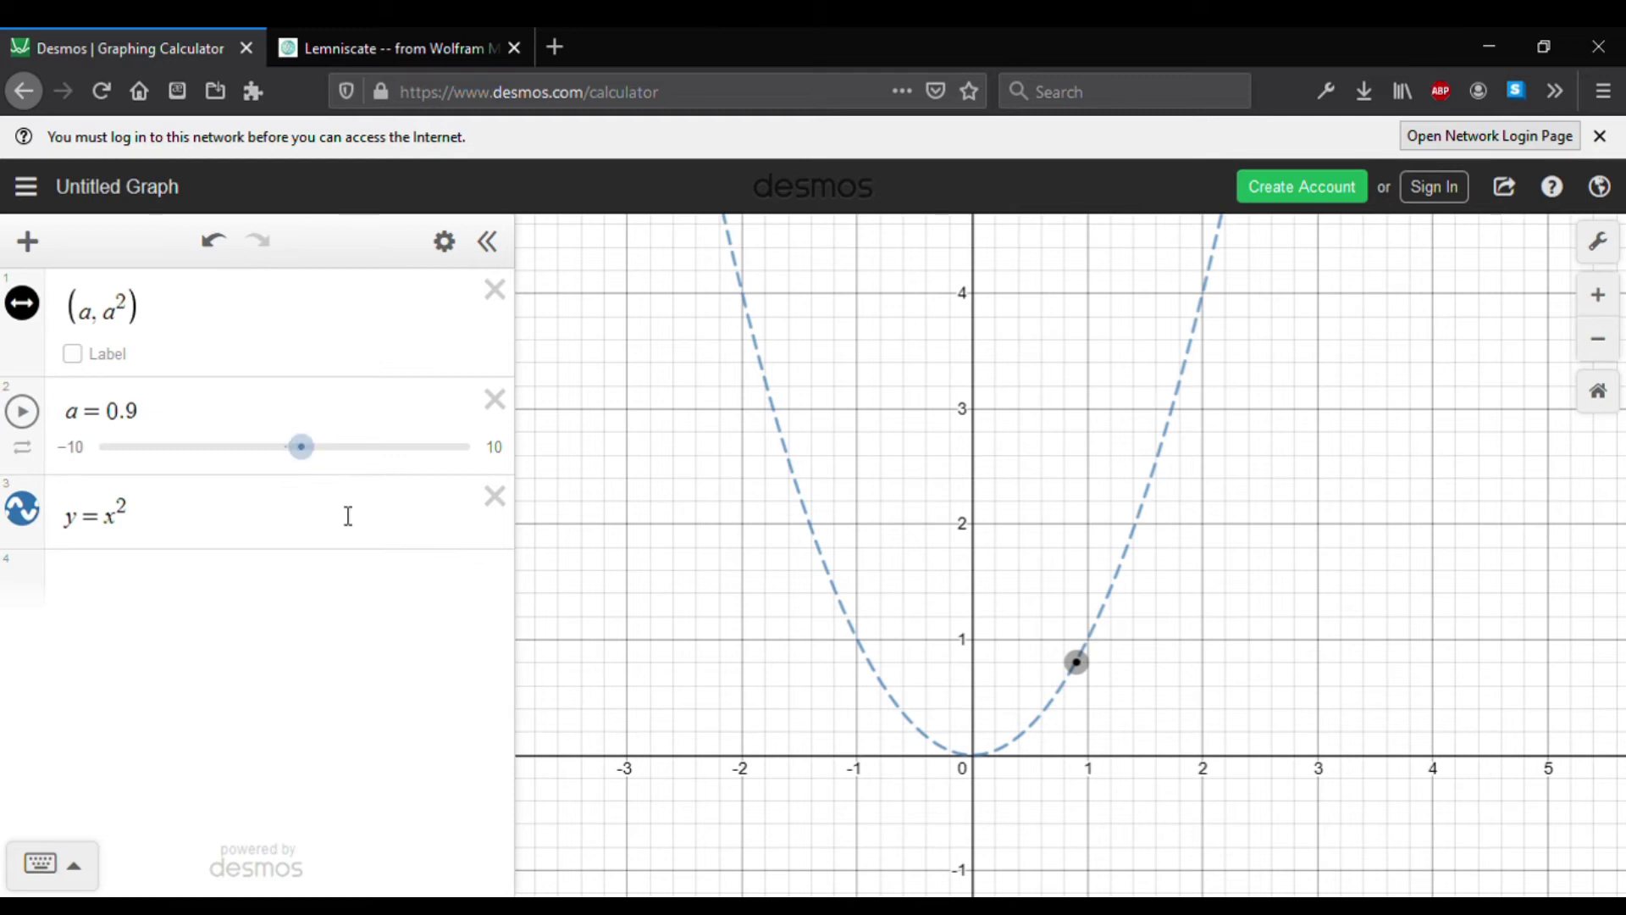
Step: Label the point 'Hello?', try Above and Below placement, then return it to Default
click(75, 355)
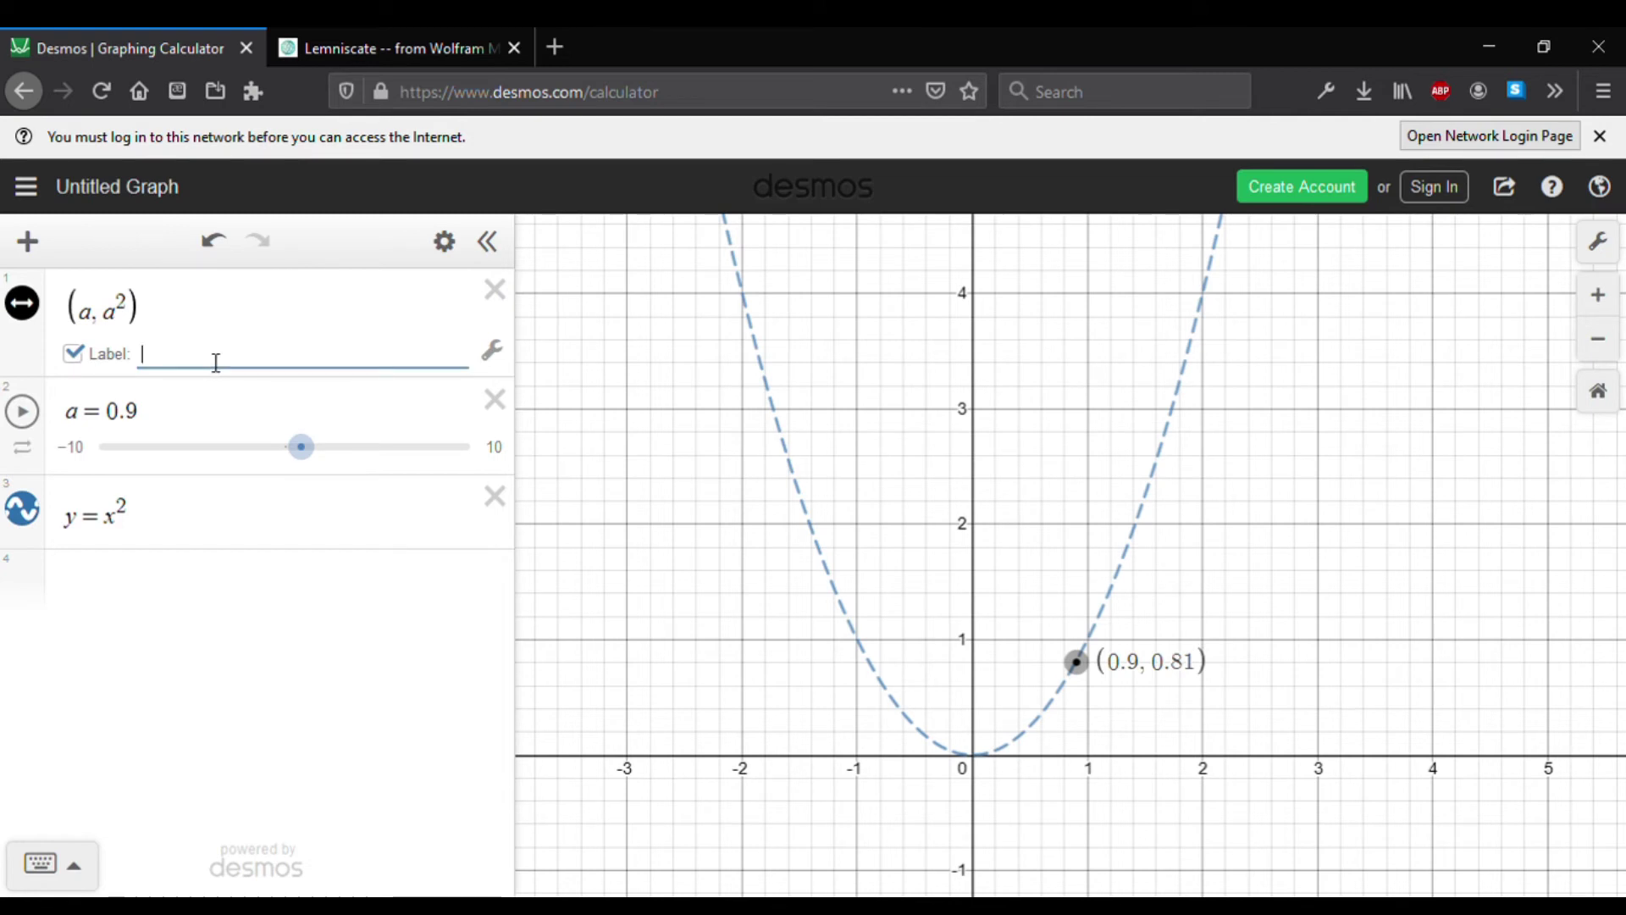
text(Hello?)
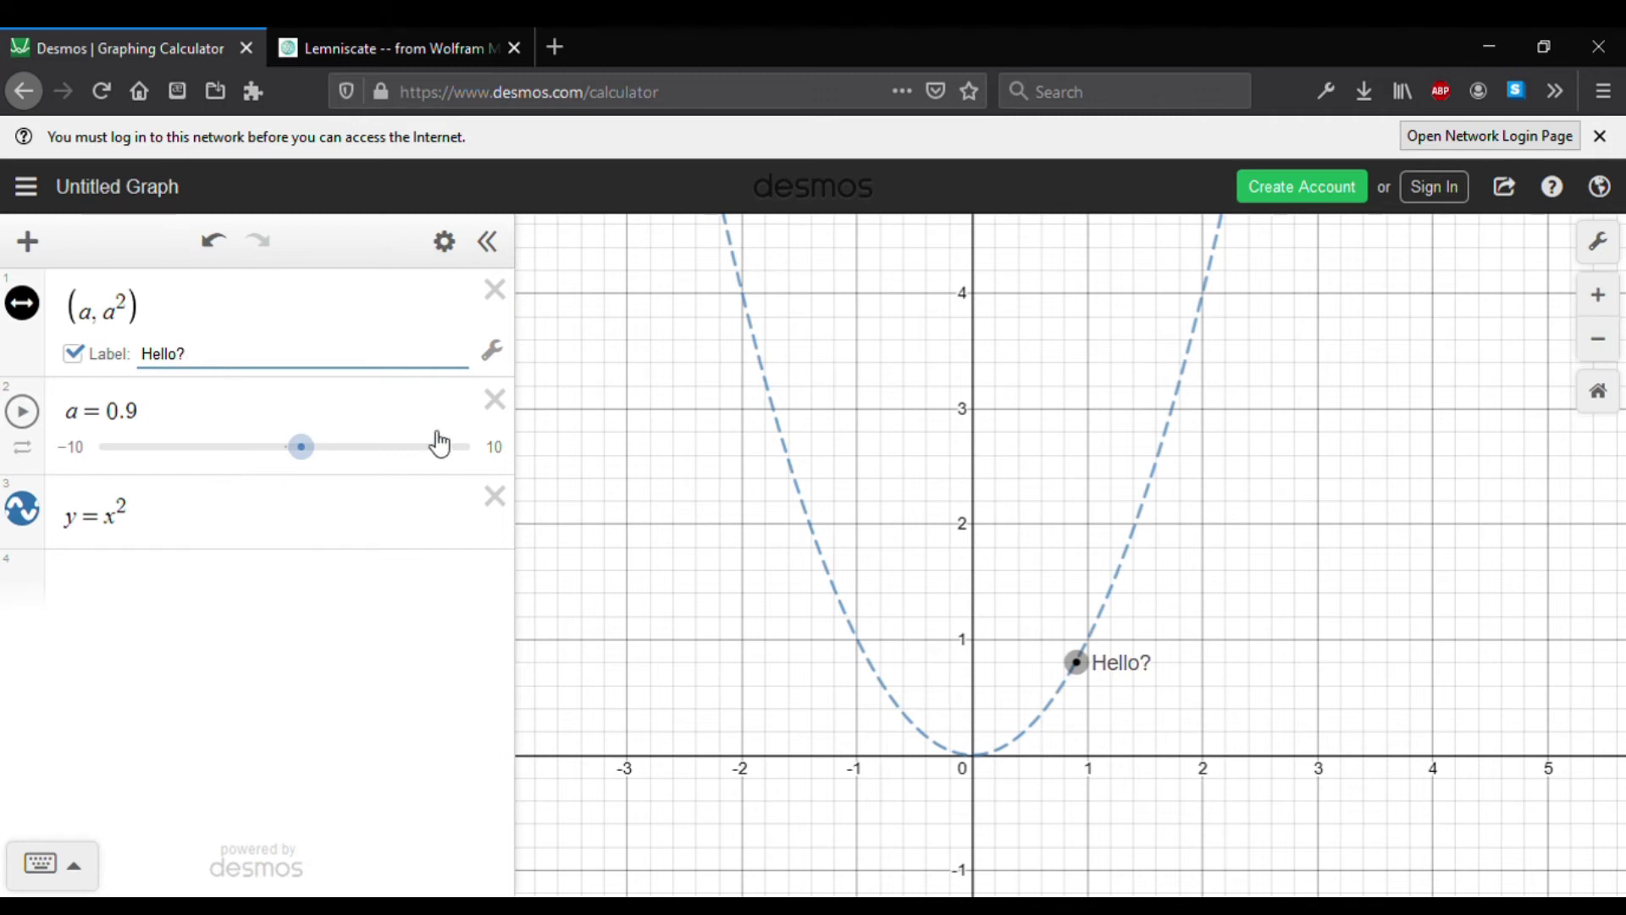
click(495, 370)
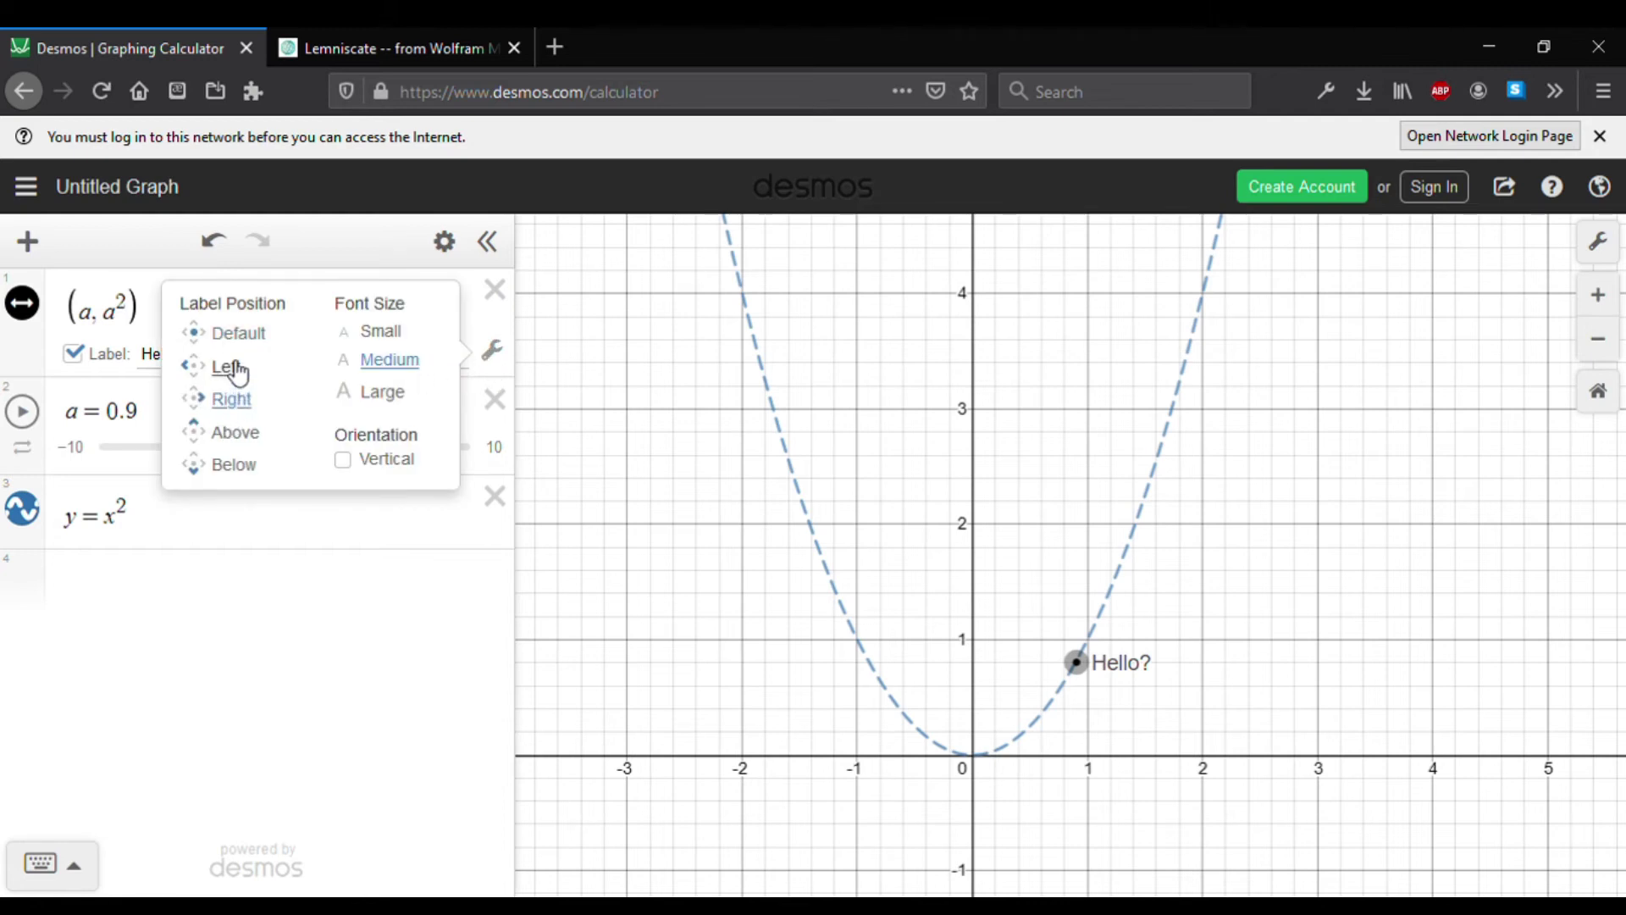
click(248, 435)
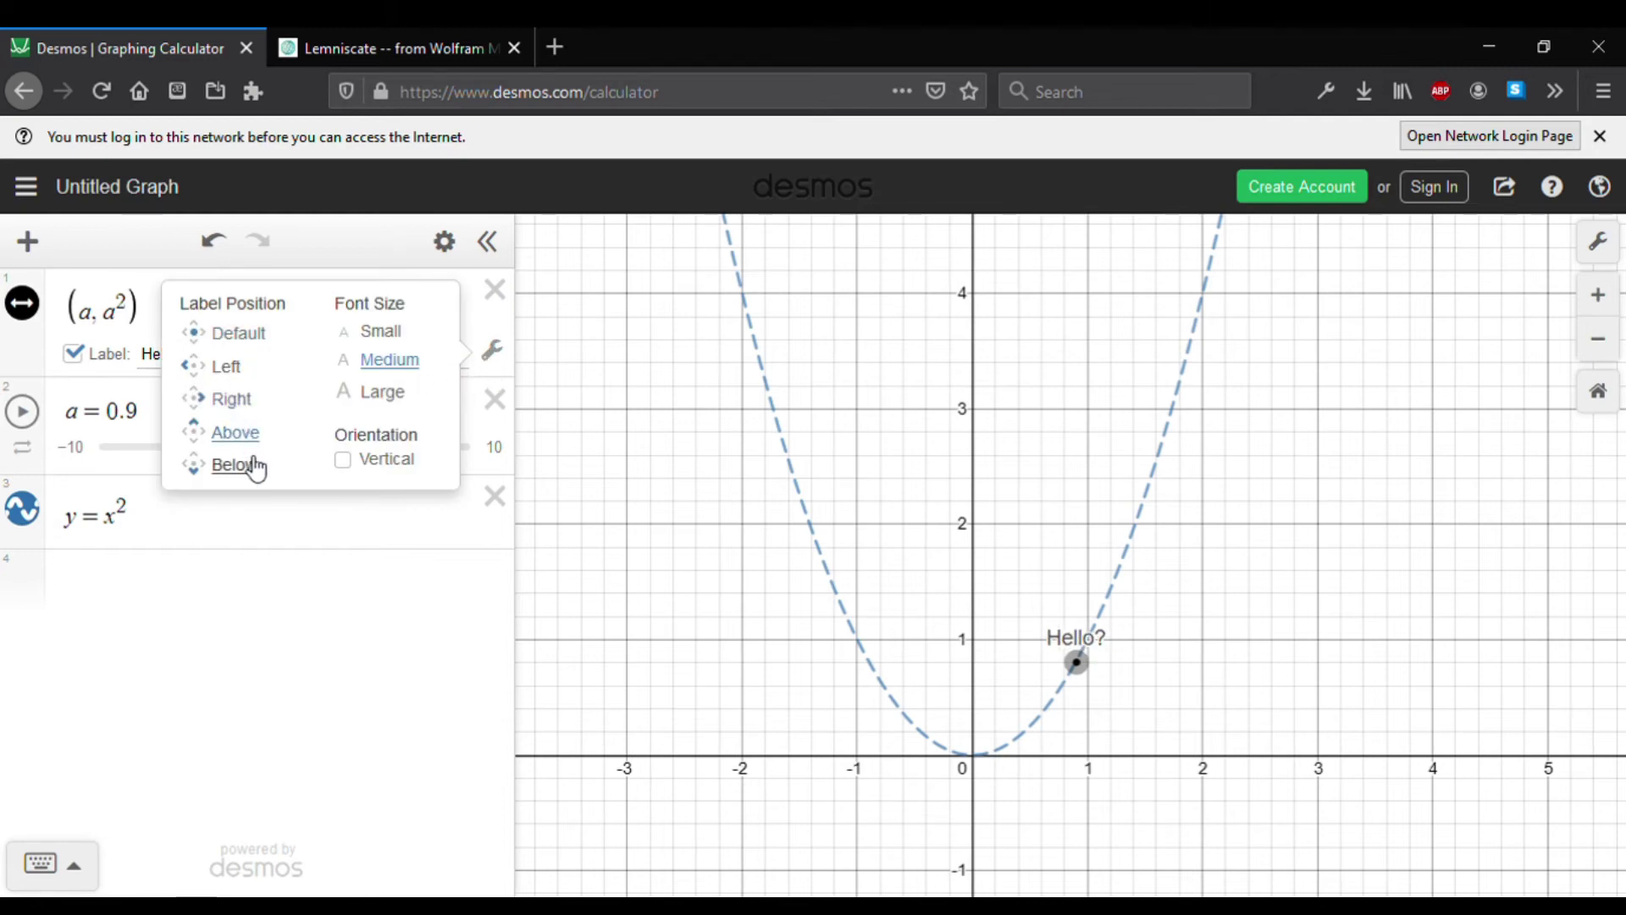
click(254, 468)
click(258, 339)
click(536, 442)
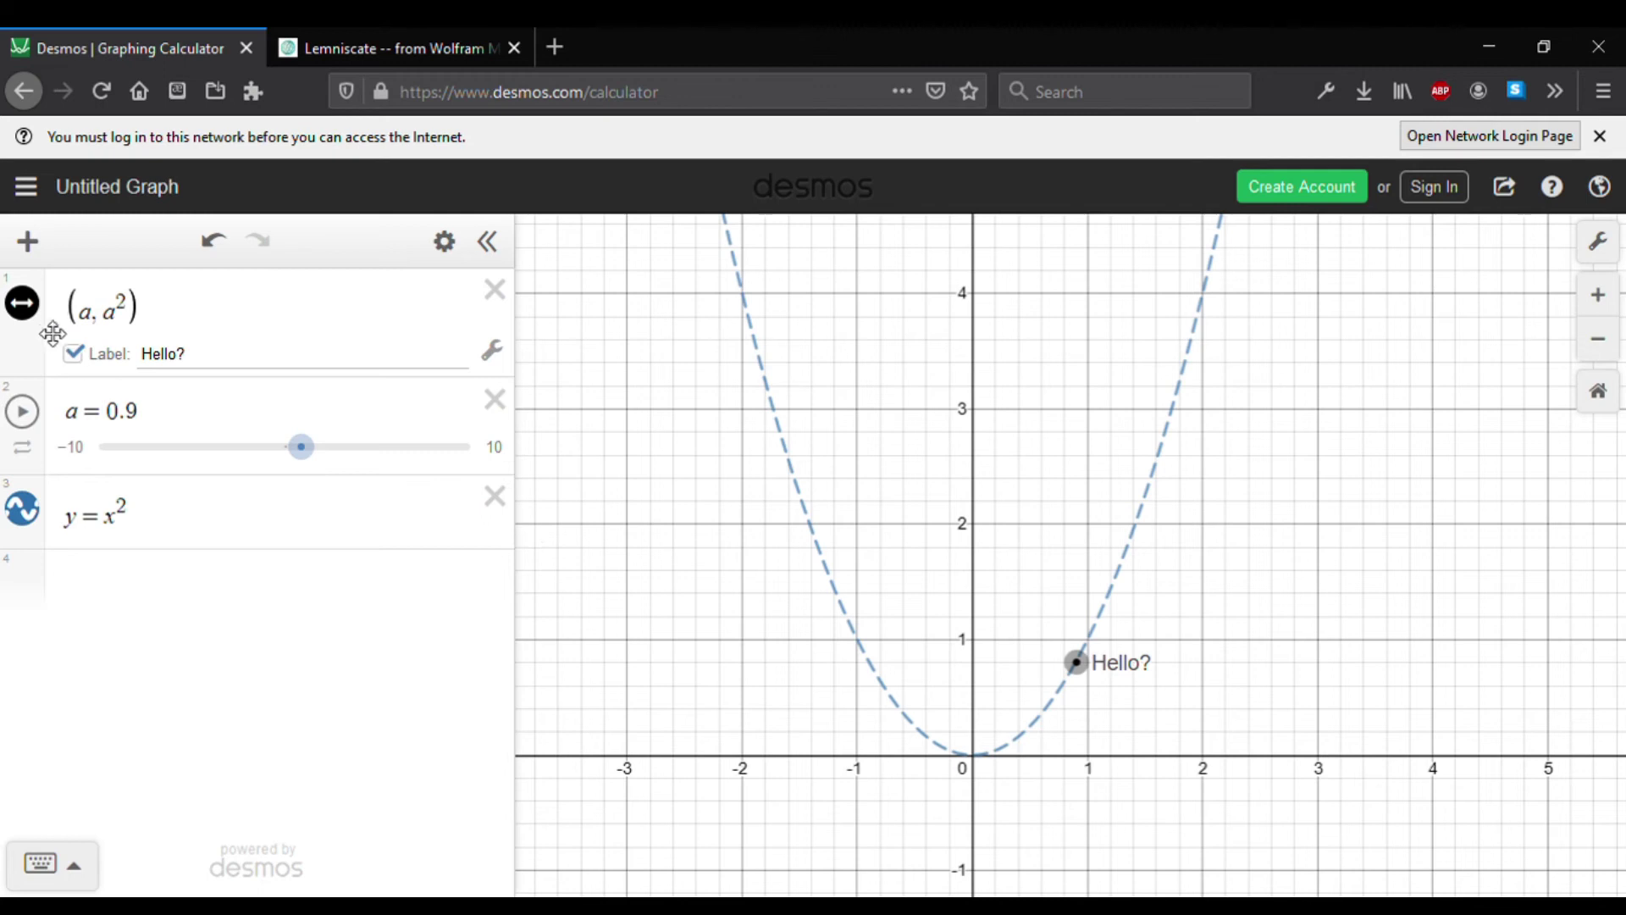
click(34, 315)
click(36, 318)
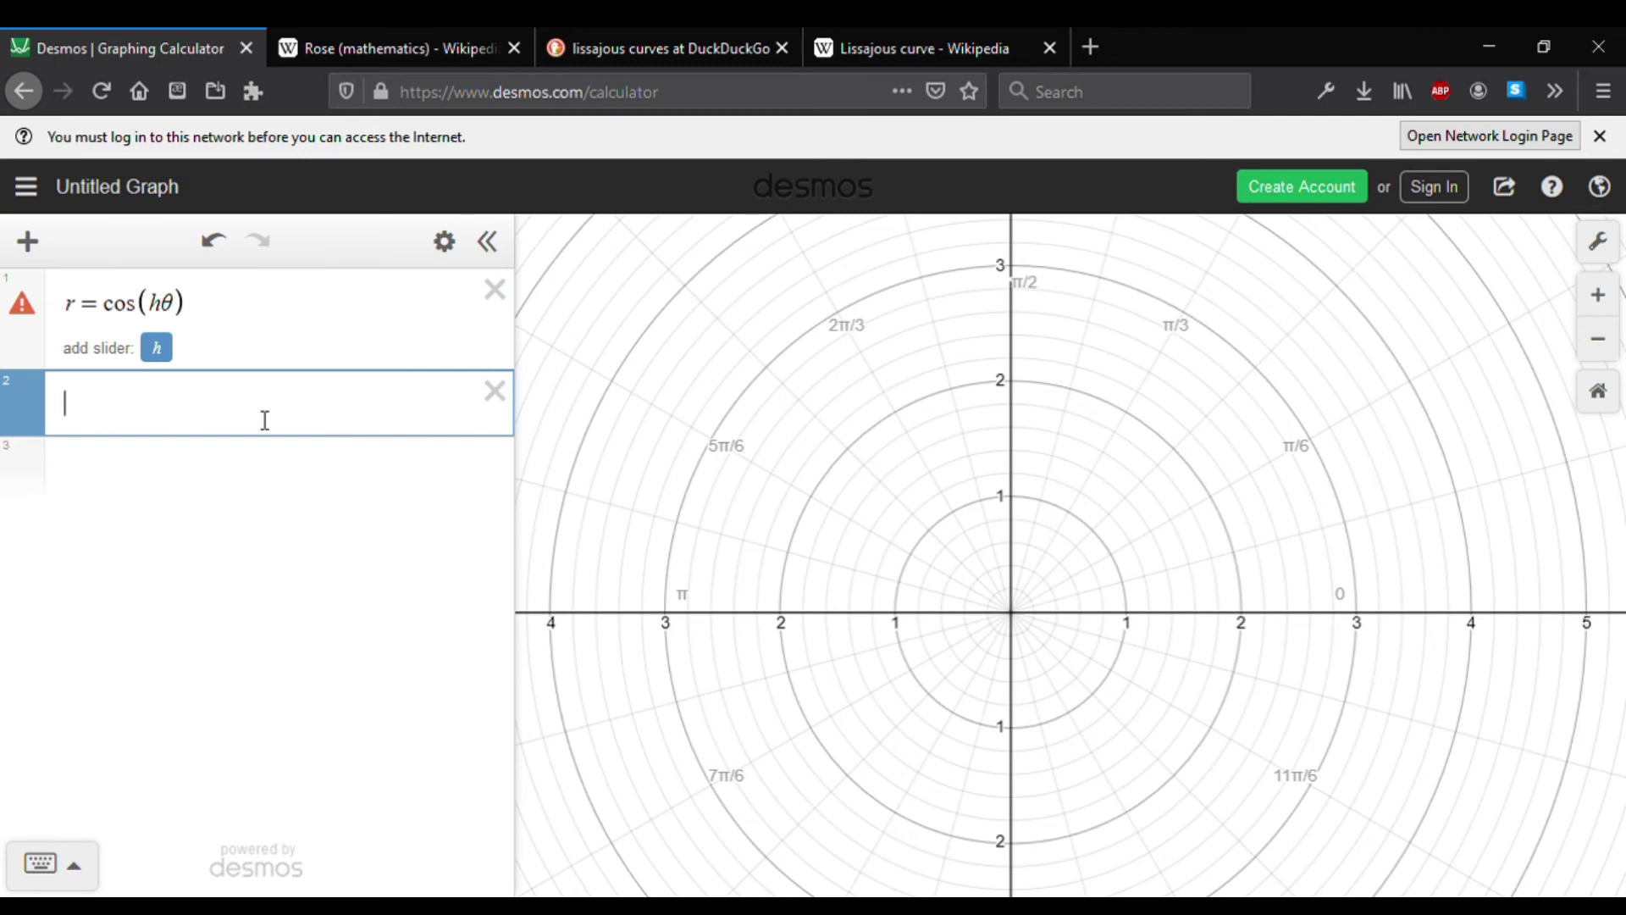
Step: Make h = 0 a slider ranging from −11 to 11 and drag h upward
text(=0)
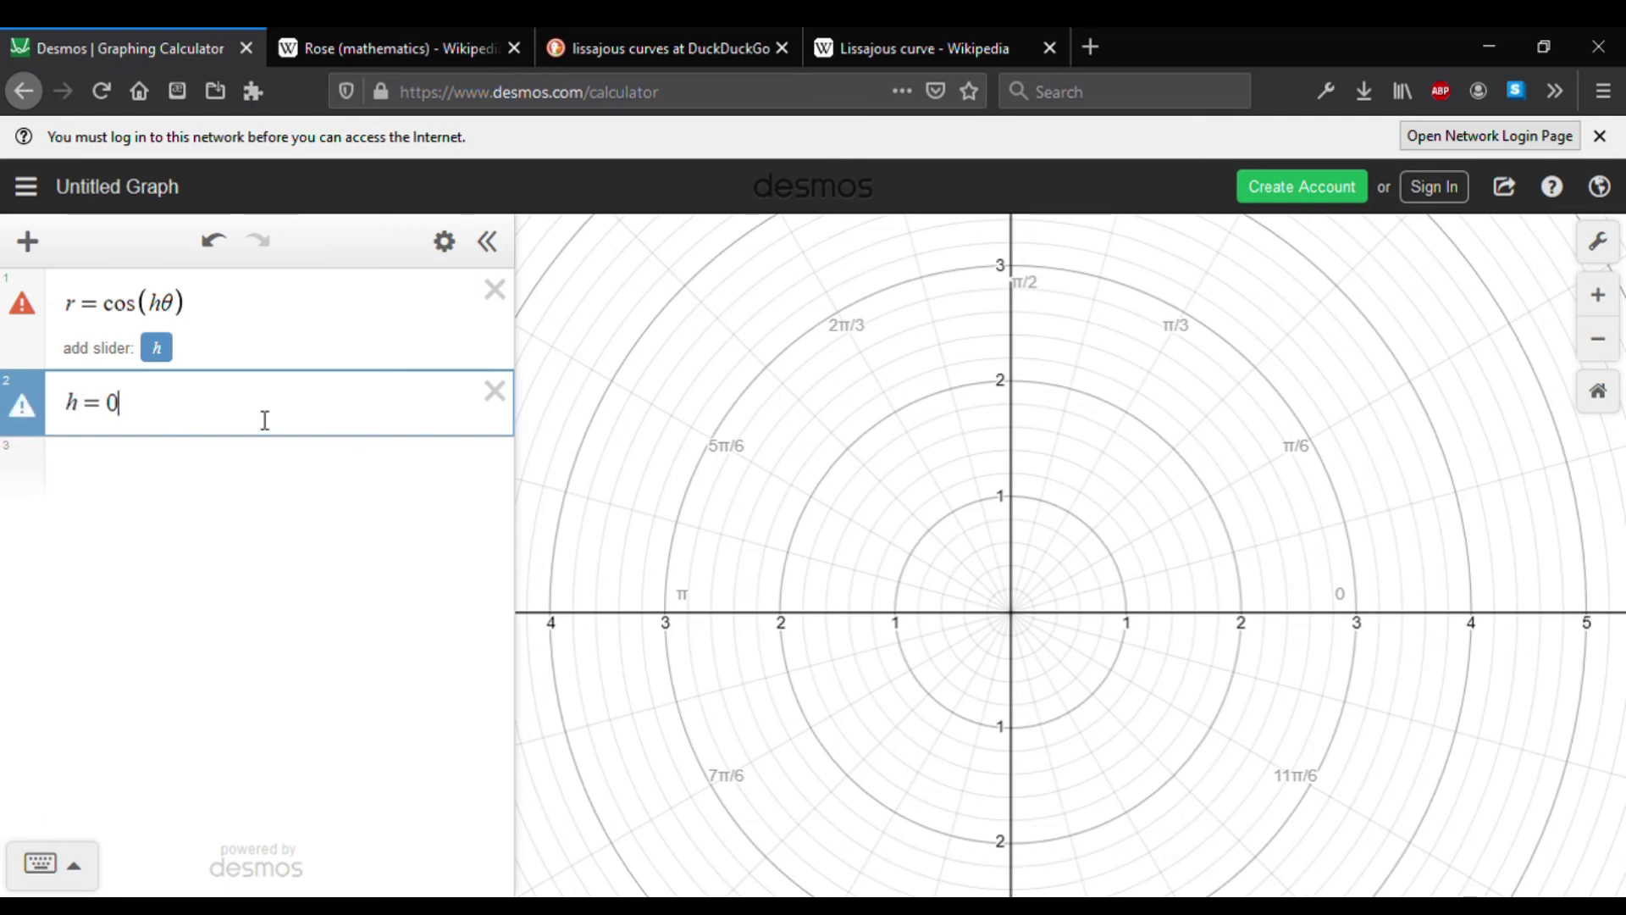
key(Return)
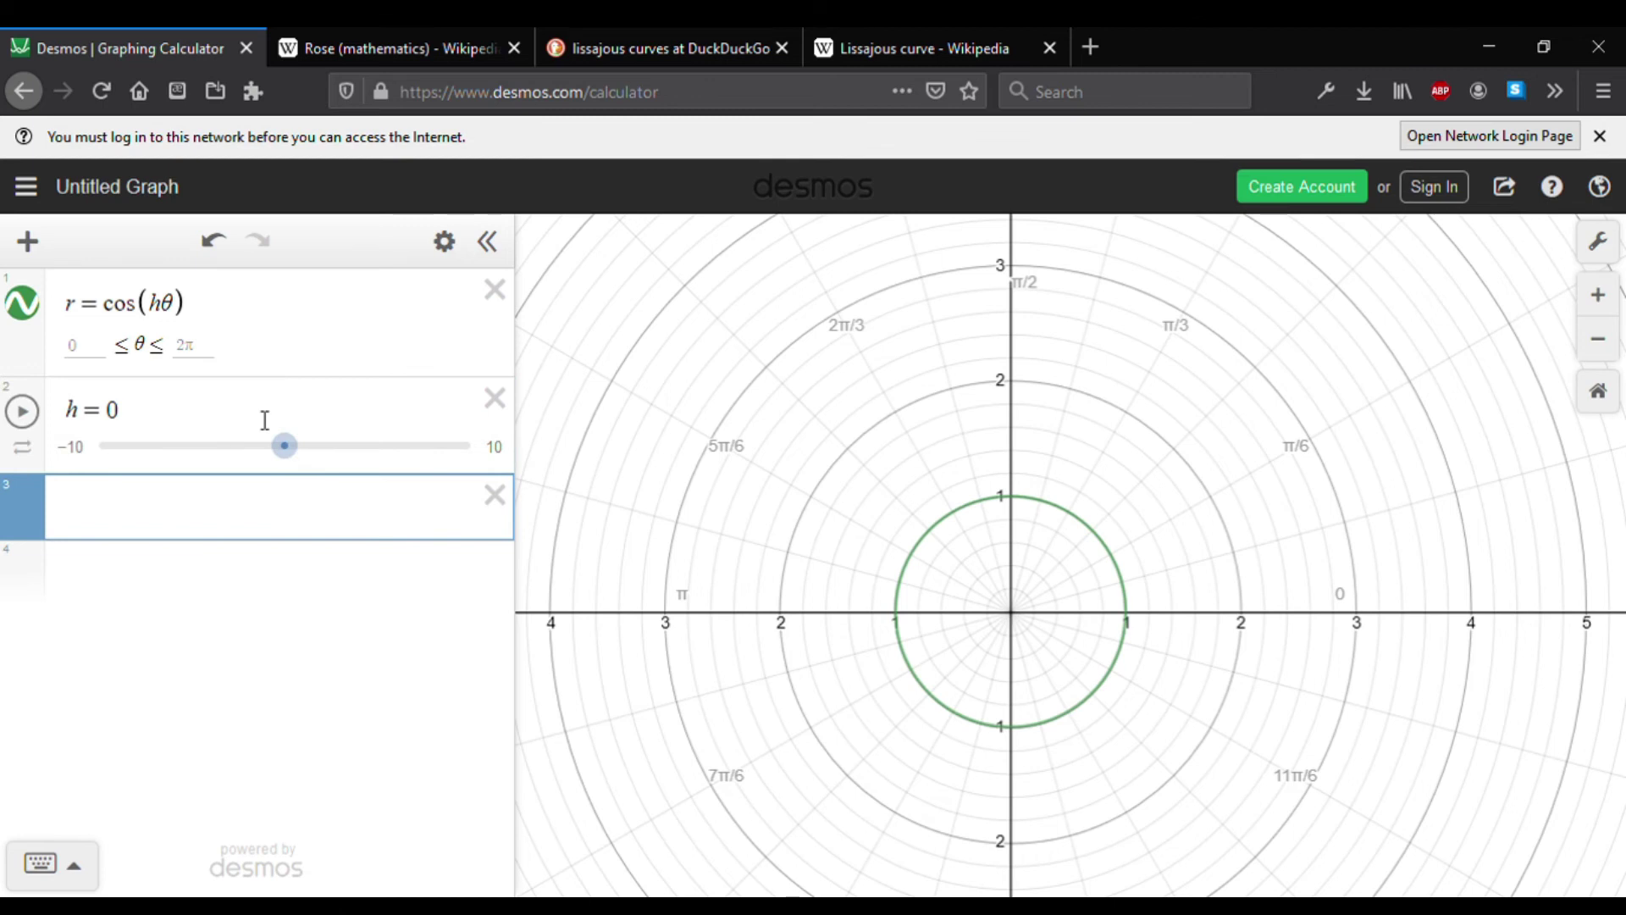
click(288, 417)
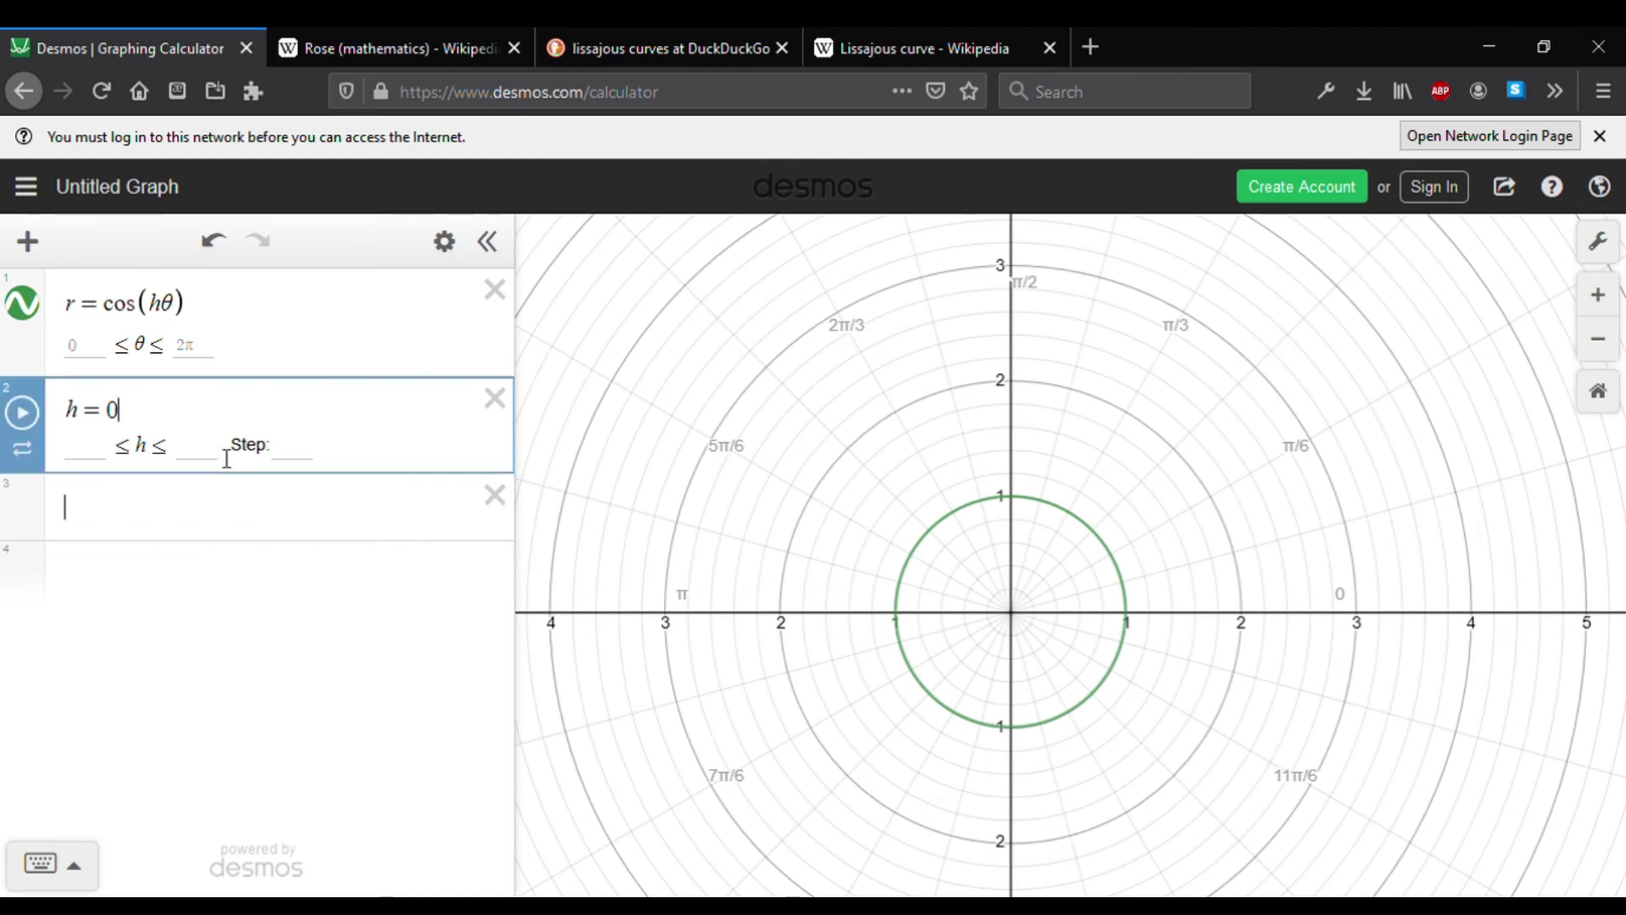
click(101, 462)
text(-11)
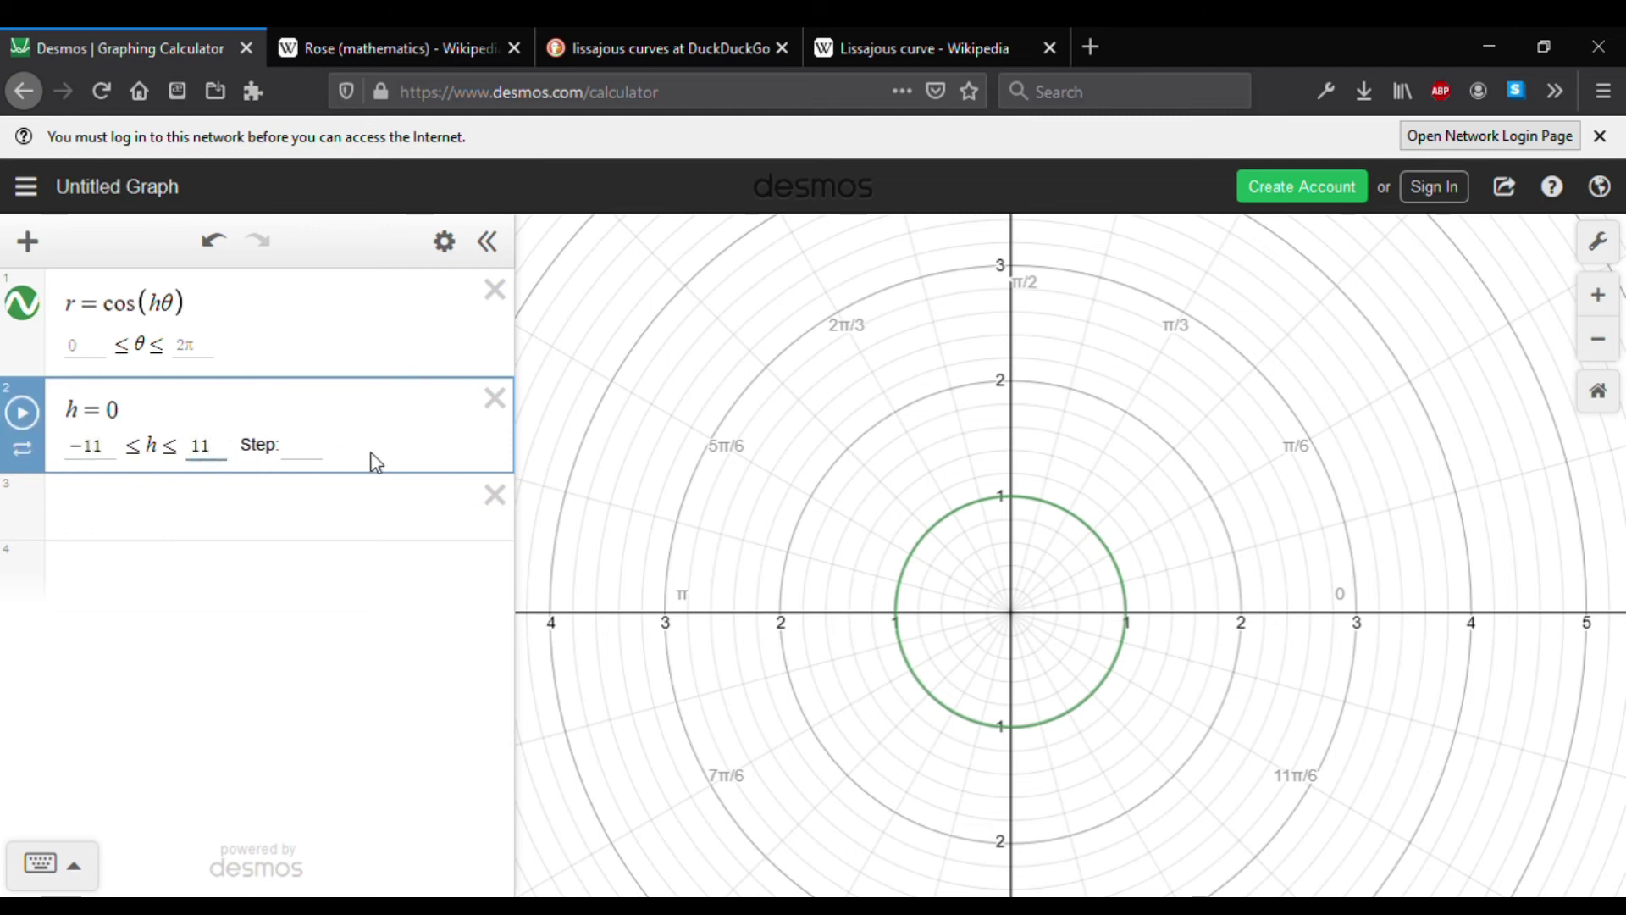
key(Return)
mouse_move(288, 445)
mouse_down()
mouse_move(352, 465)
mouse_move(293, 472)
mouse_up()
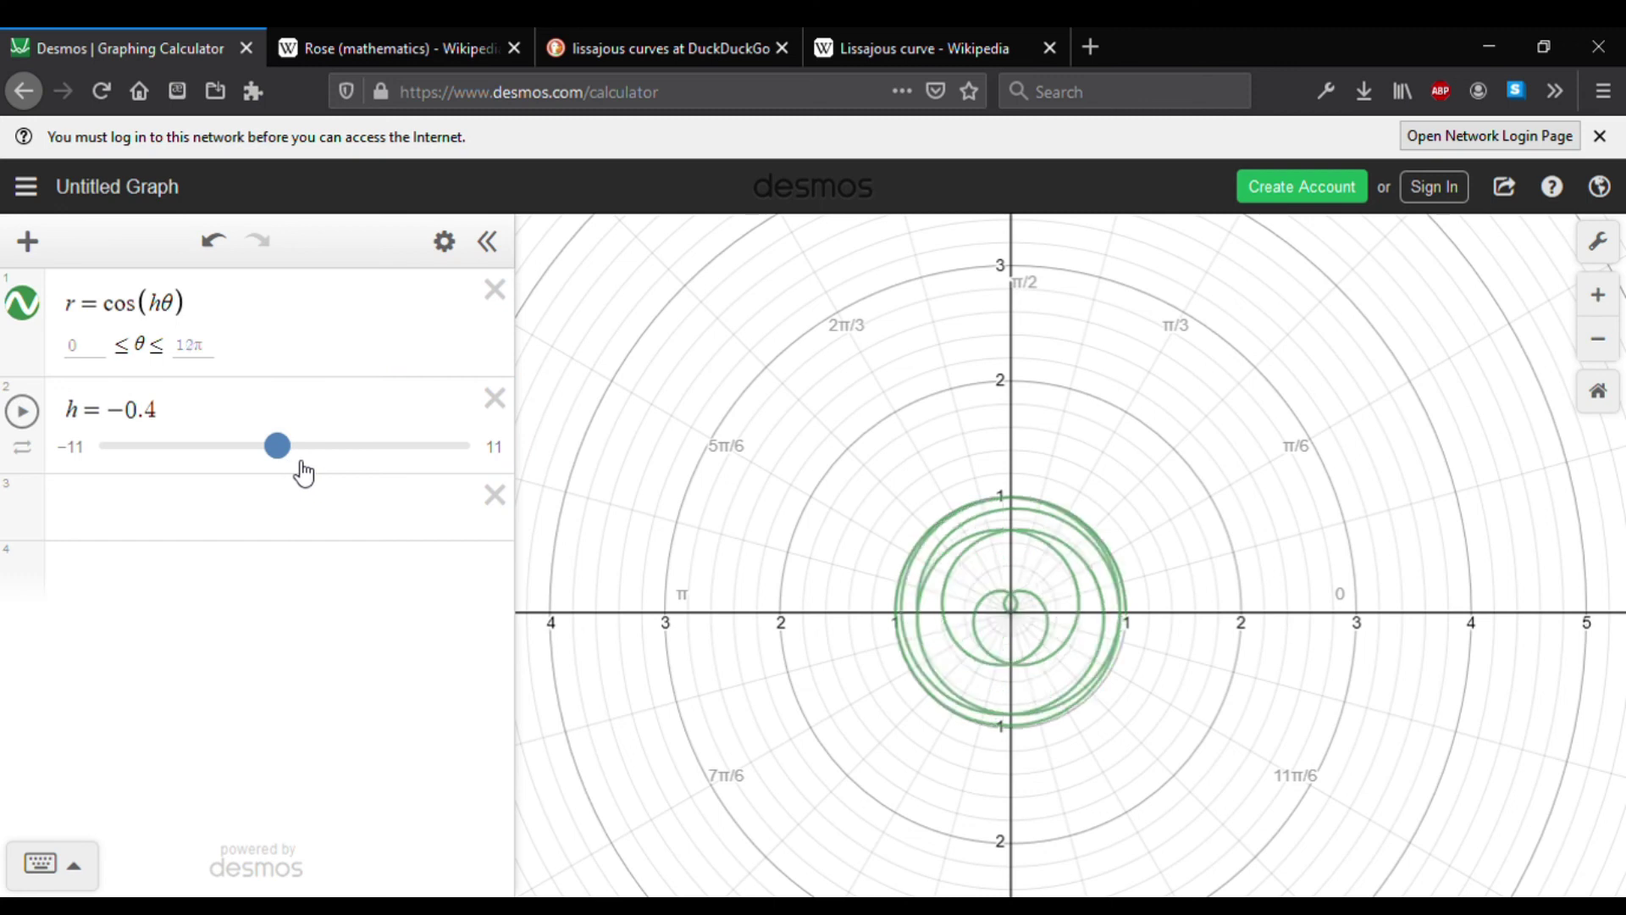
Step: Give the h slider a step of 1 and drag h to draw a rose
click(331, 413)
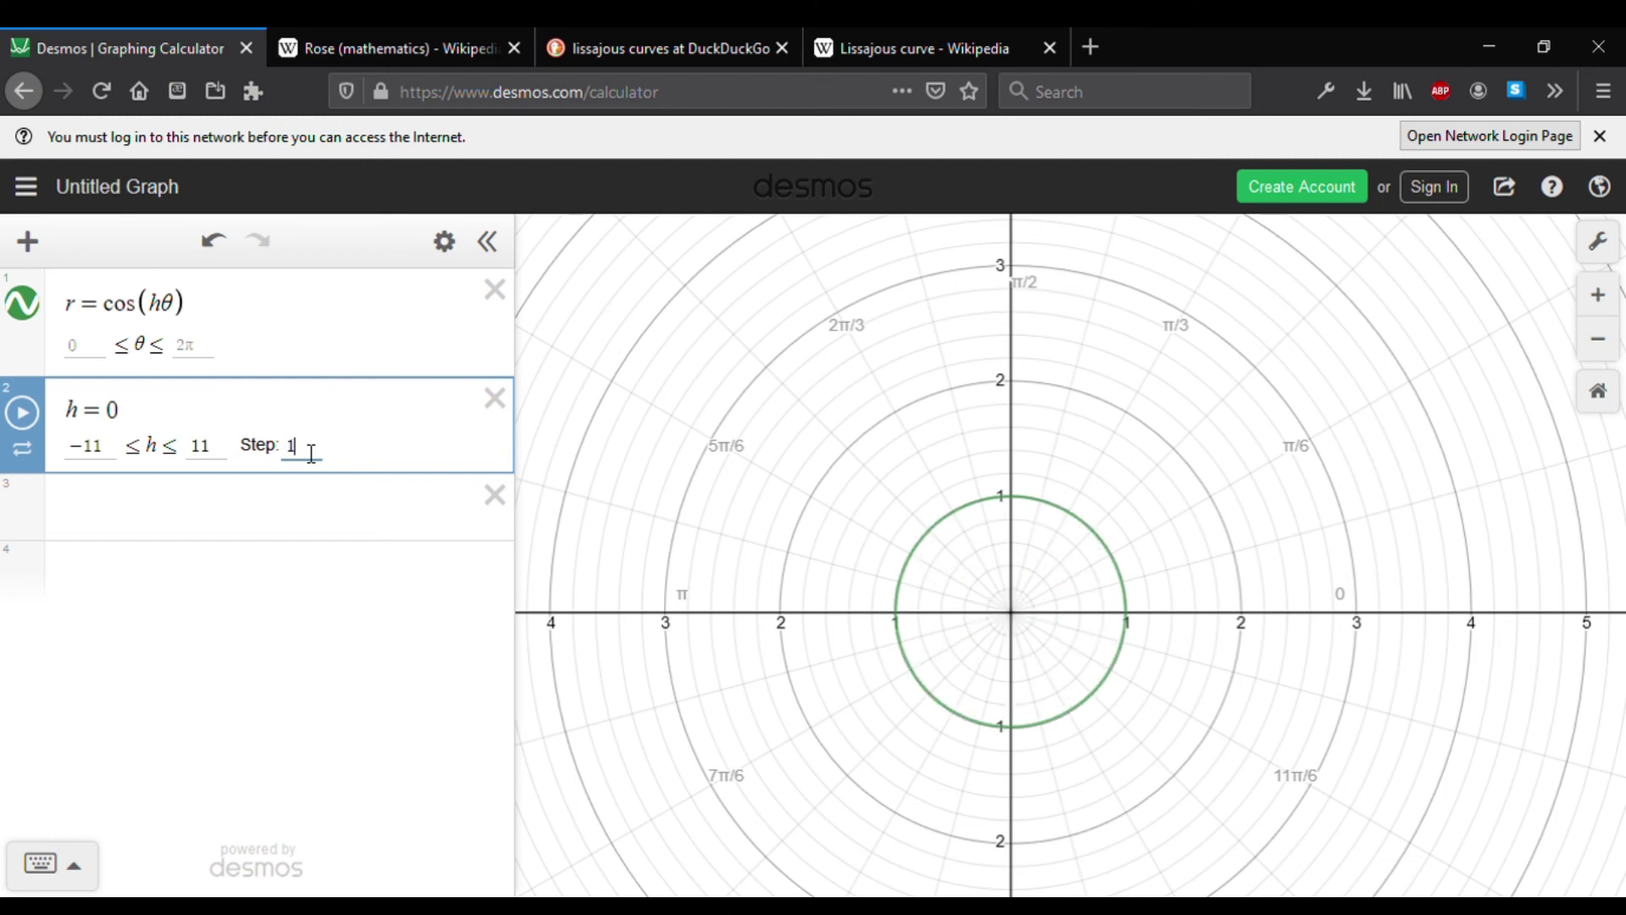
key(Return)
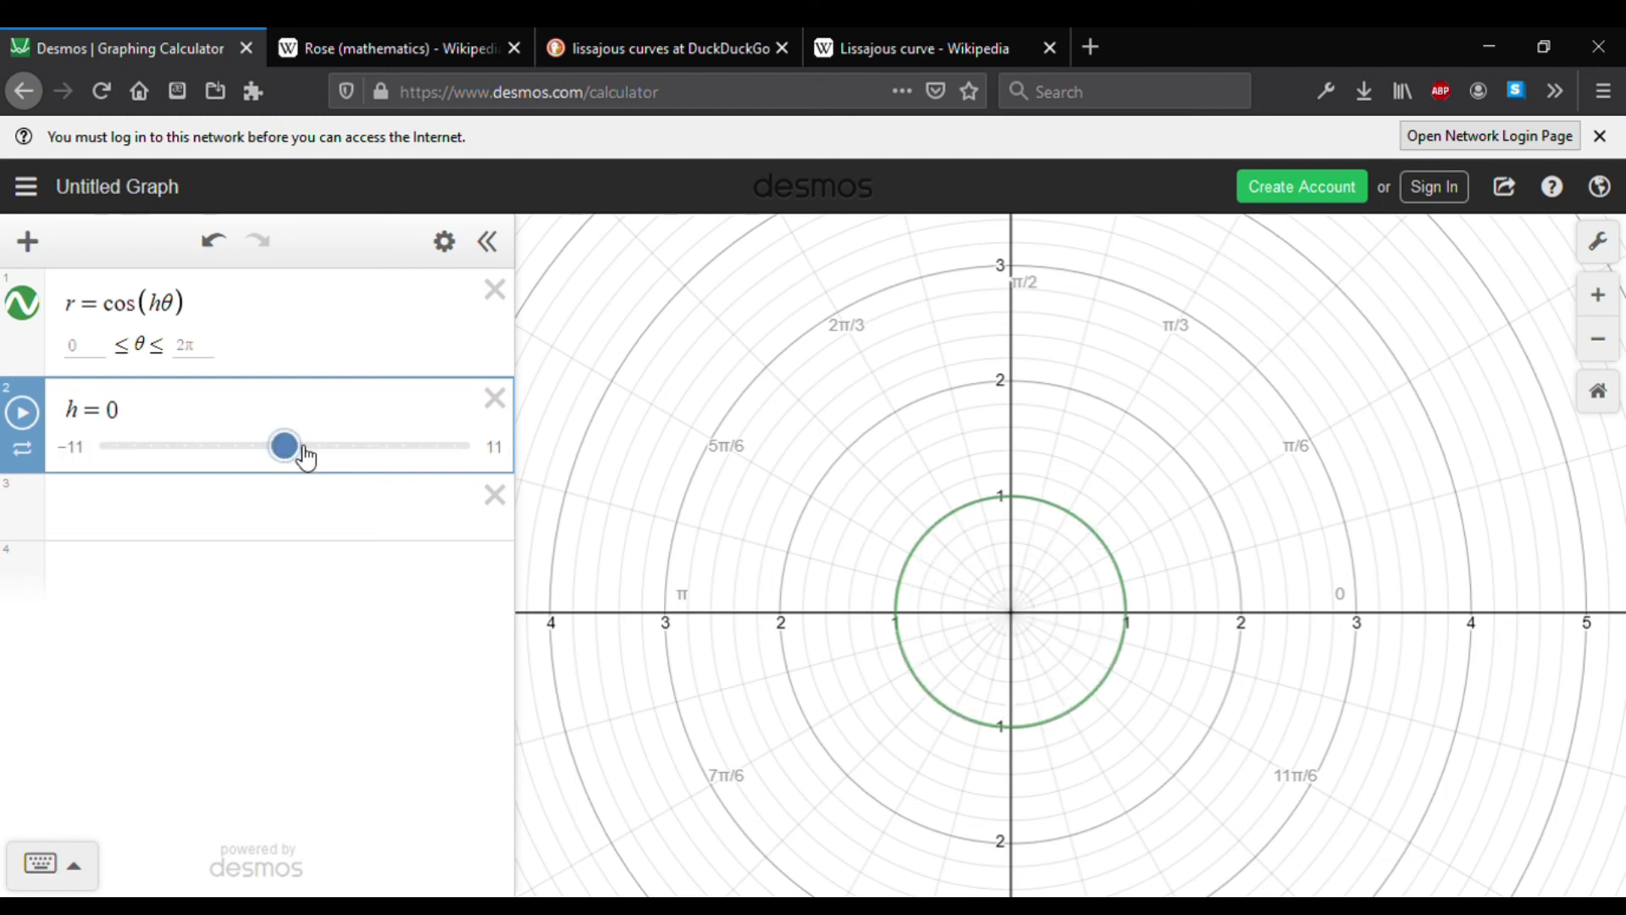
drag(309, 455, 227, 468)
click(273, 416)
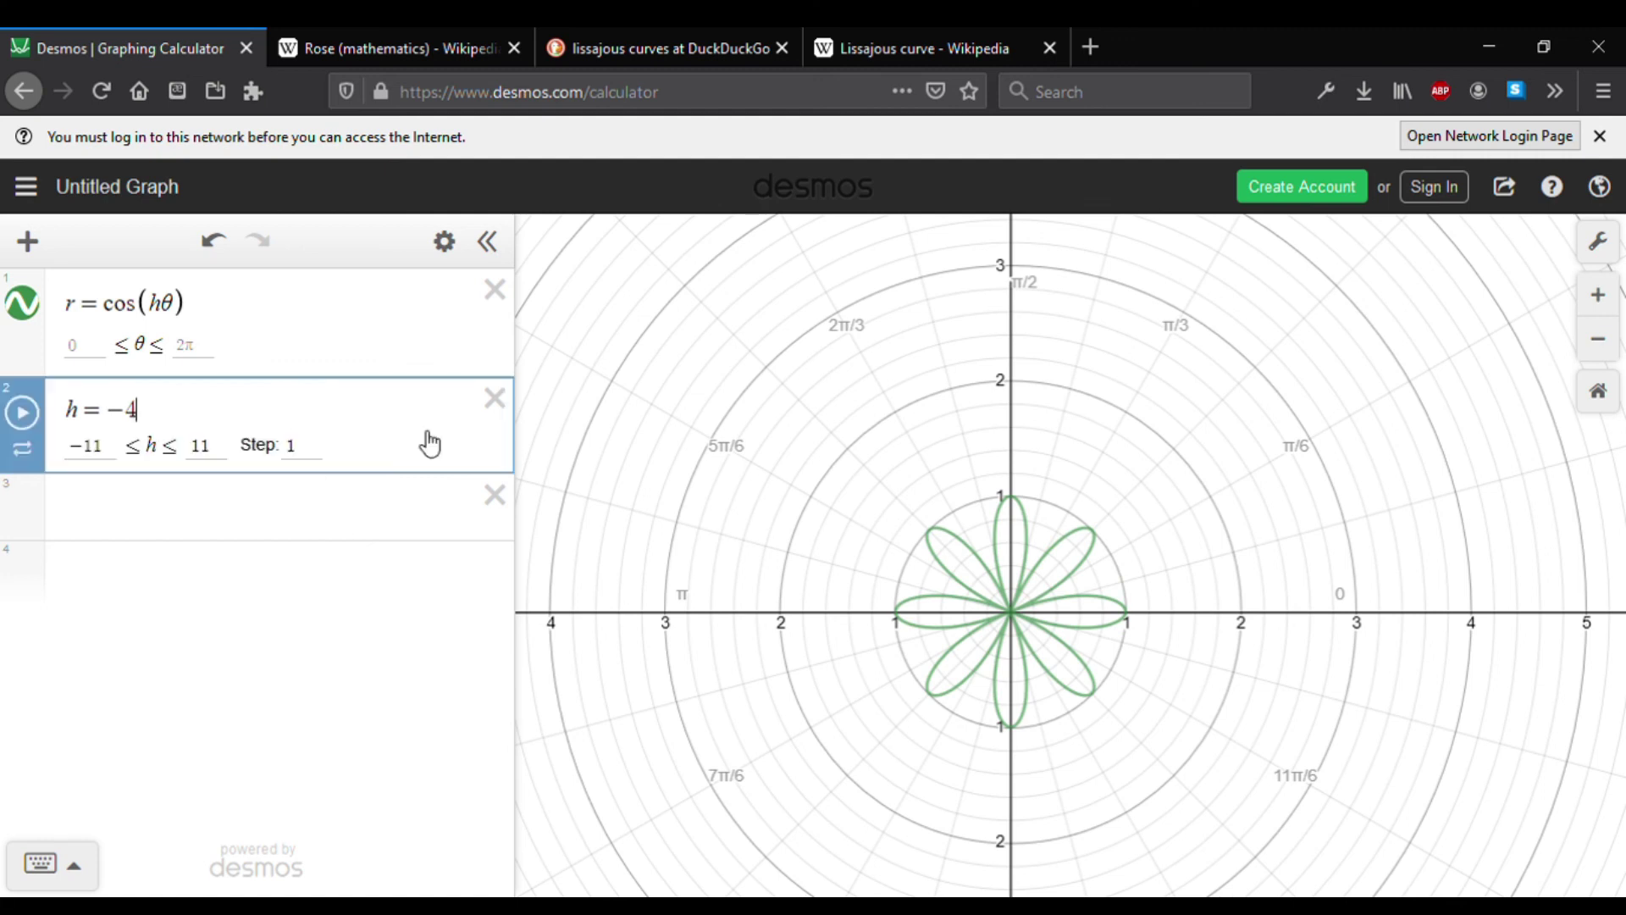